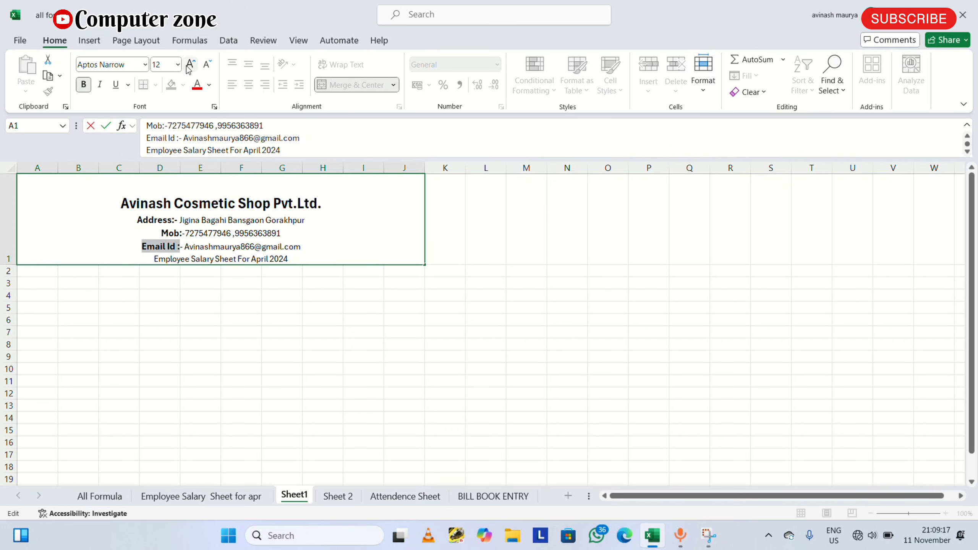
# Step: Format the "Employee Salary Sheet For April 2024" line in the merged heading cell as bold and enlarge it to size 20
pyautogui.moveTo(154, 259); pyautogui.dragTo(288, 262)
pyautogui.click(190, 64)
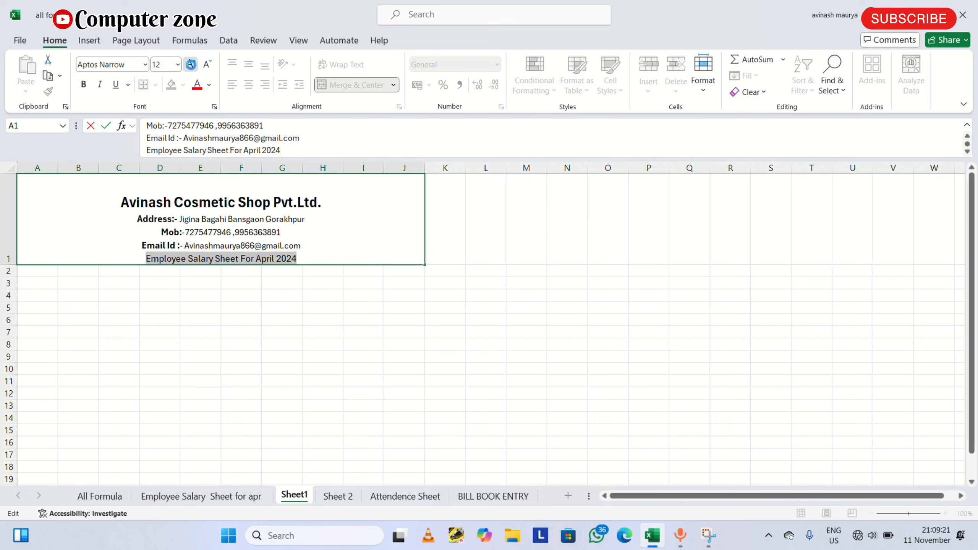
pyautogui.click(191, 64)
pyautogui.click(84, 84)
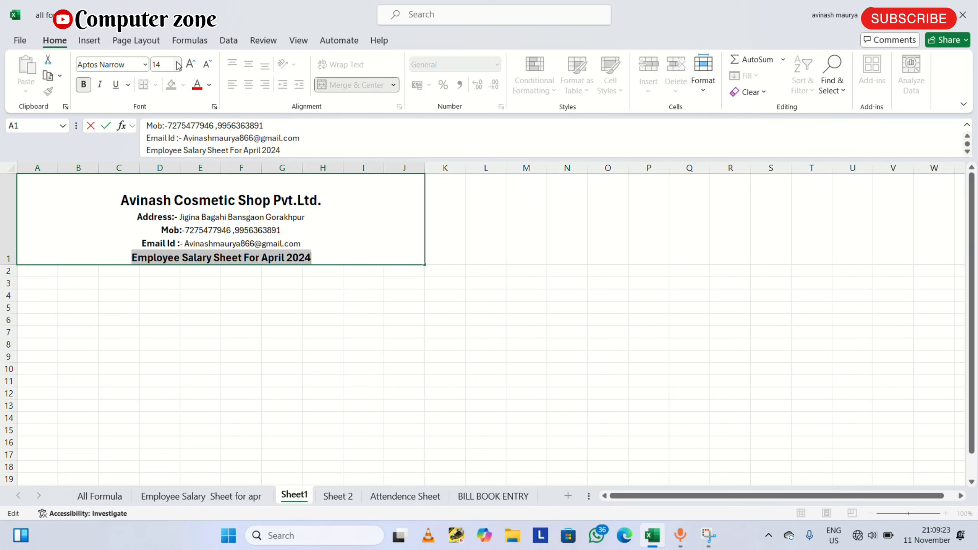
pyautogui.click(191, 64)
pyautogui.click(191, 64)
pyautogui.click(191, 64)
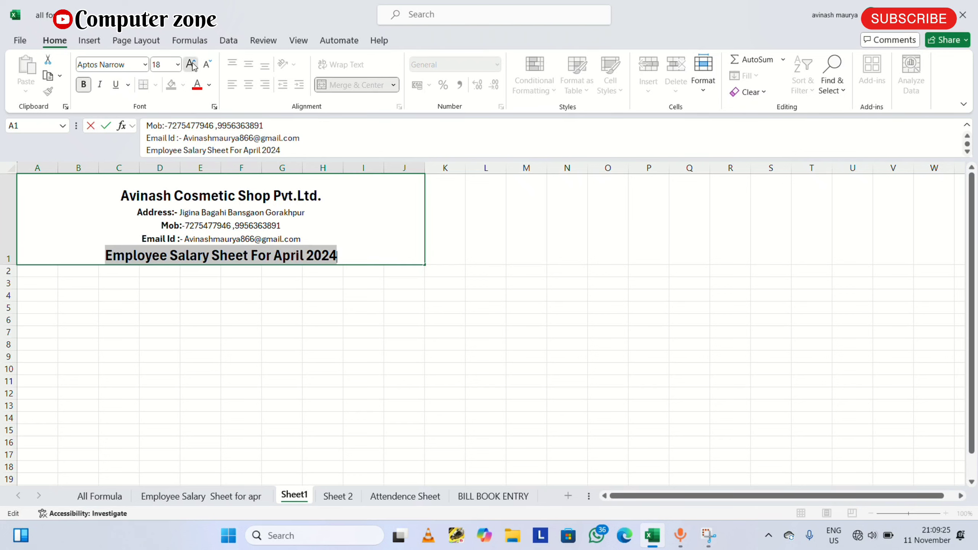
pyautogui.click(103, 215)
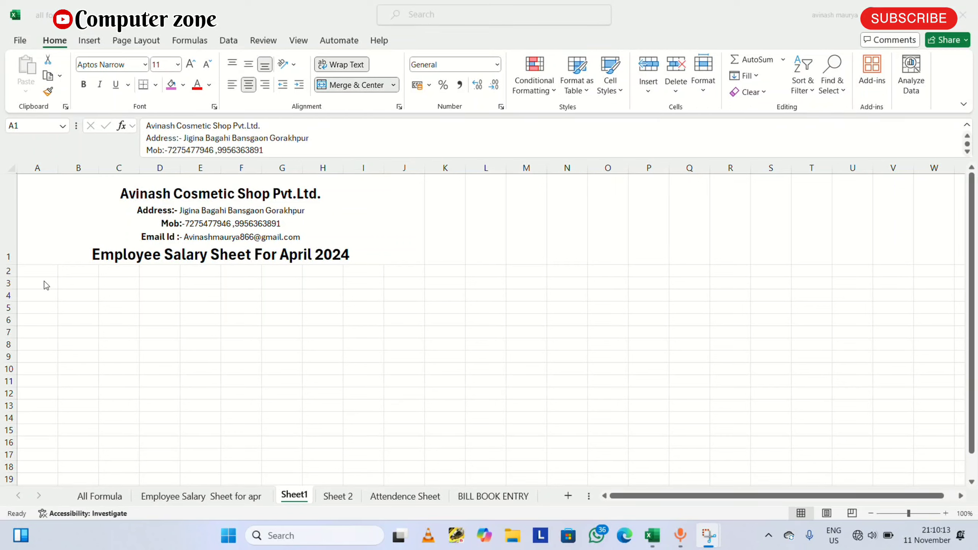
# Step: Apply all borders to the heading and the rows below it, range A1:J12
pyautogui.click(34, 272)
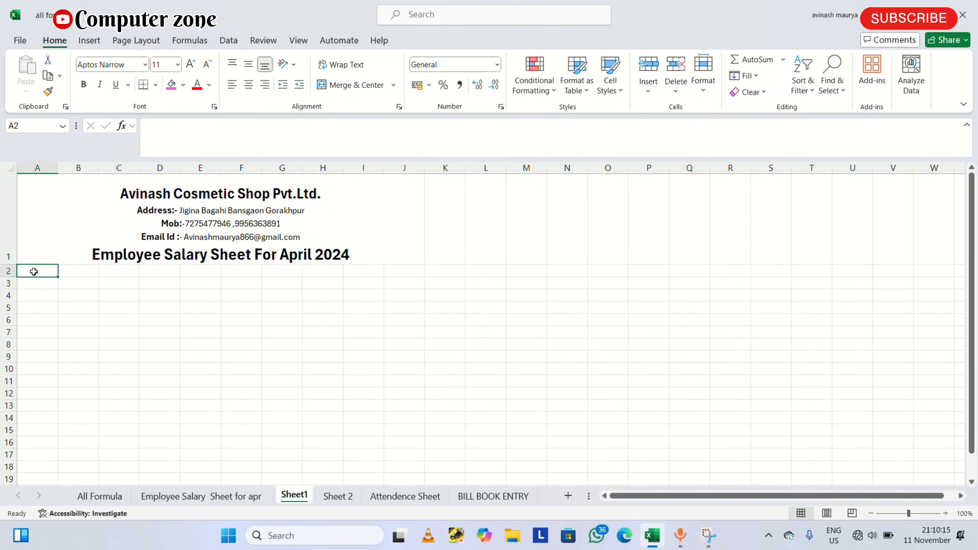
pyautogui.moveTo(34, 272); pyautogui.dragTo(411, 395)
pyautogui.click(66, 218)
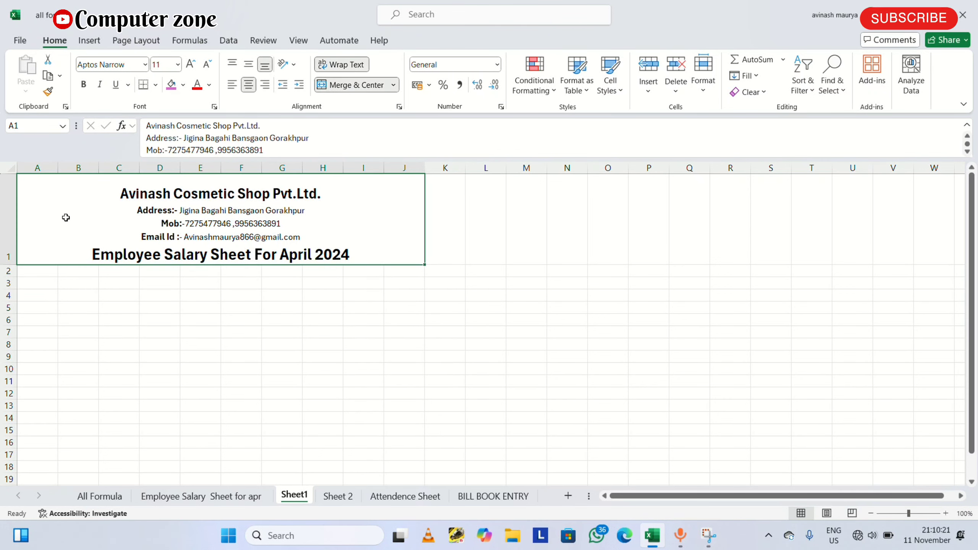
pyautogui.moveTo(66, 218)
pyautogui.mouseDown()
pyautogui.moveTo(201, 273)
pyautogui.moveTo(256, 340)
pyautogui.moveTo(255, 391)
pyautogui.mouseUp()
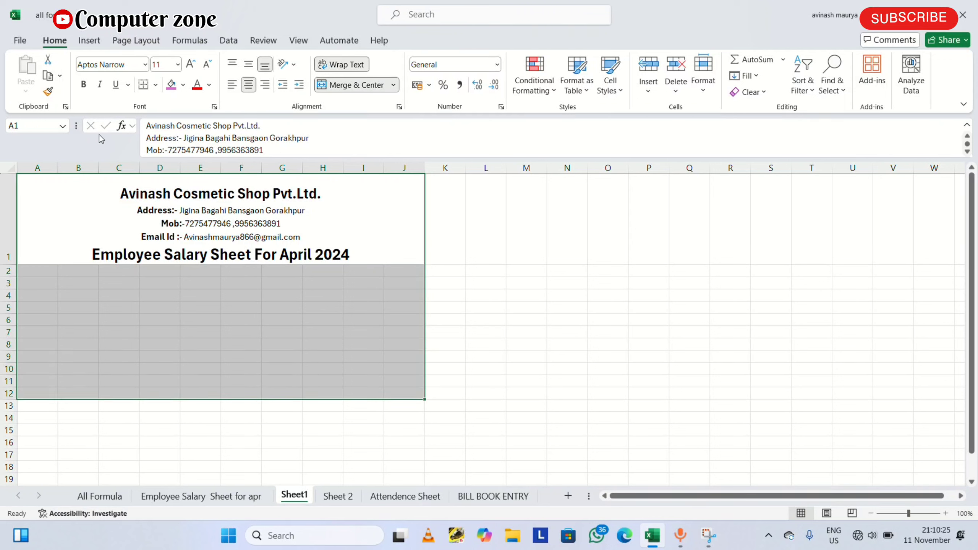
pyautogui.click(156, 86)
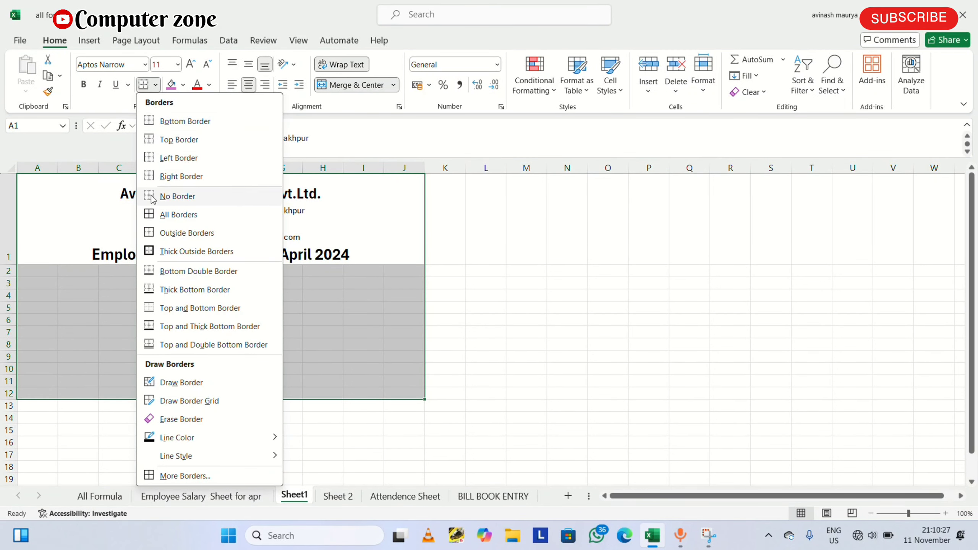
pyautogui.click(176, 218)
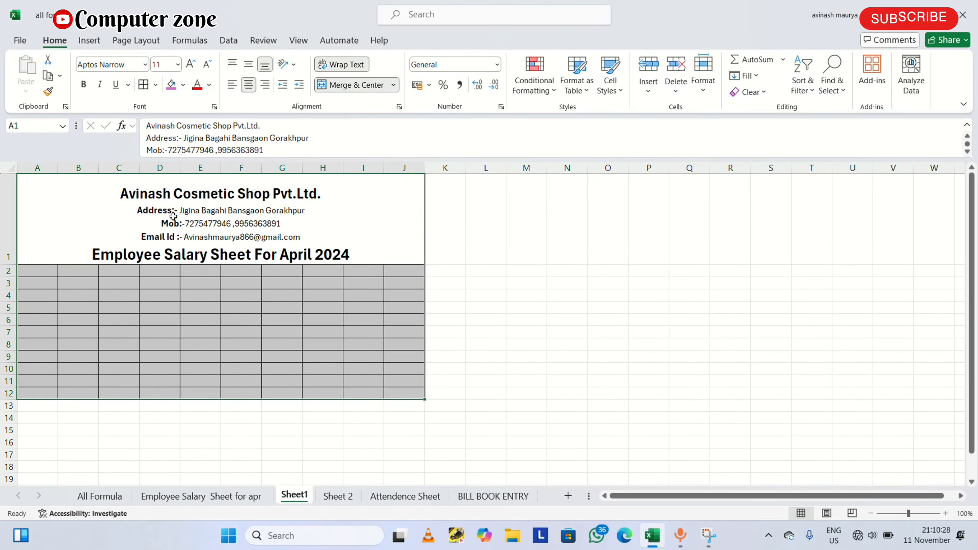
pyautogui.click(91, 415)
# Step: Enter the column header "I.D." in cell A2
pyautogui.click(43, 272)
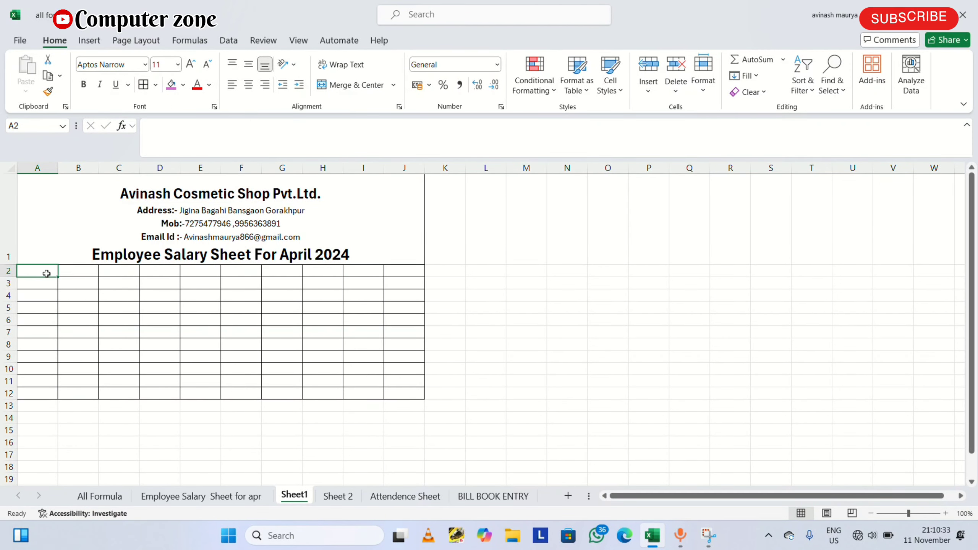
pyautogui.press('F2')
pyautogui.write('i.')
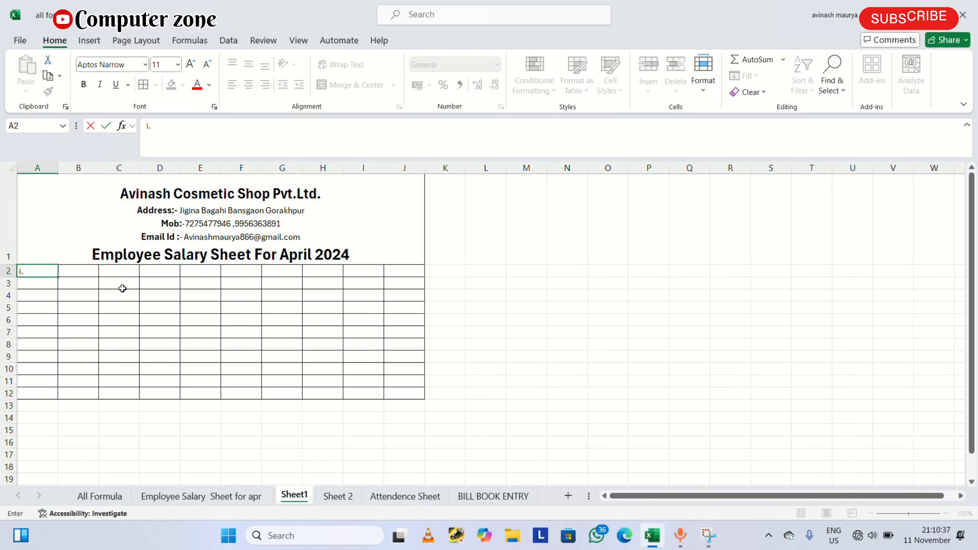
pyautogui.write('D')
pyautogui.press('BackSpace')
pyautogui.press('BackSpace')
pyautogui.press('BackSpace')
pyautogui.write('I.D.')
pyautogui.press('Tab')
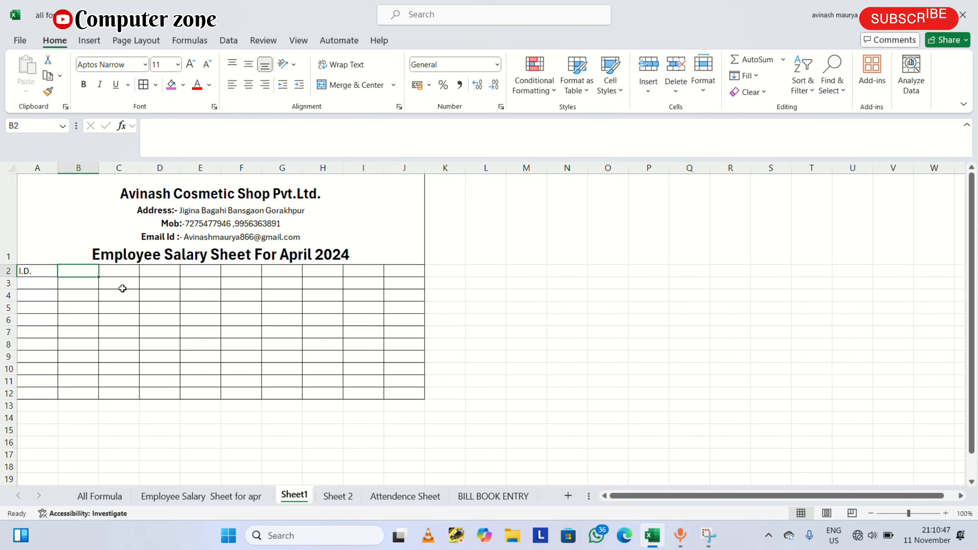
# Step: Enter the header "Employee Name" in B2 and fit column B's width to the text
pyautogui.write('Em')
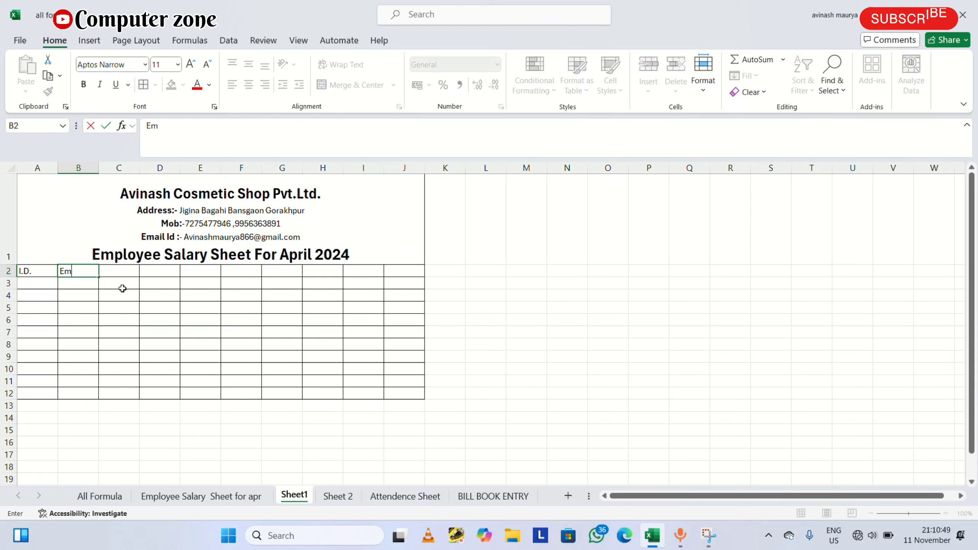
pyautogui.write('ployee')
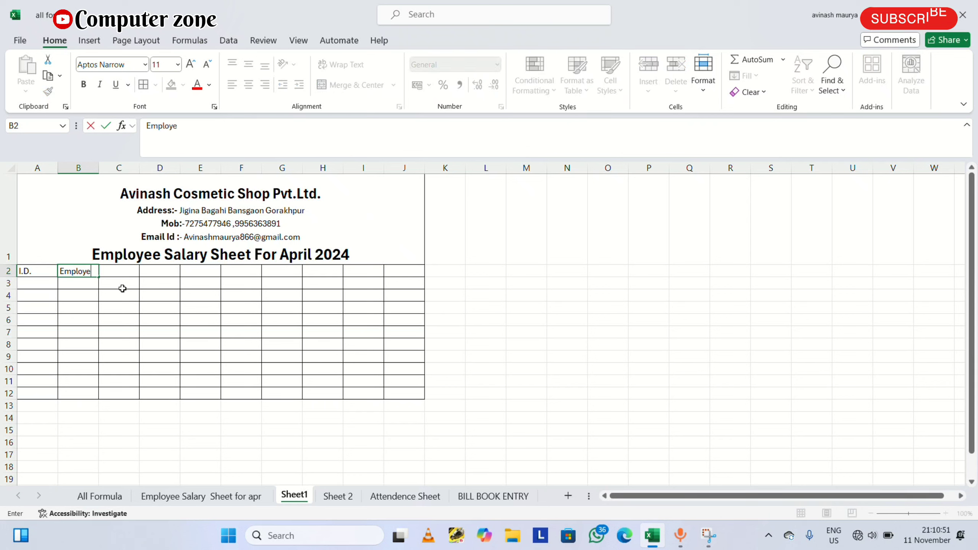
pyautogui.write(' Name')
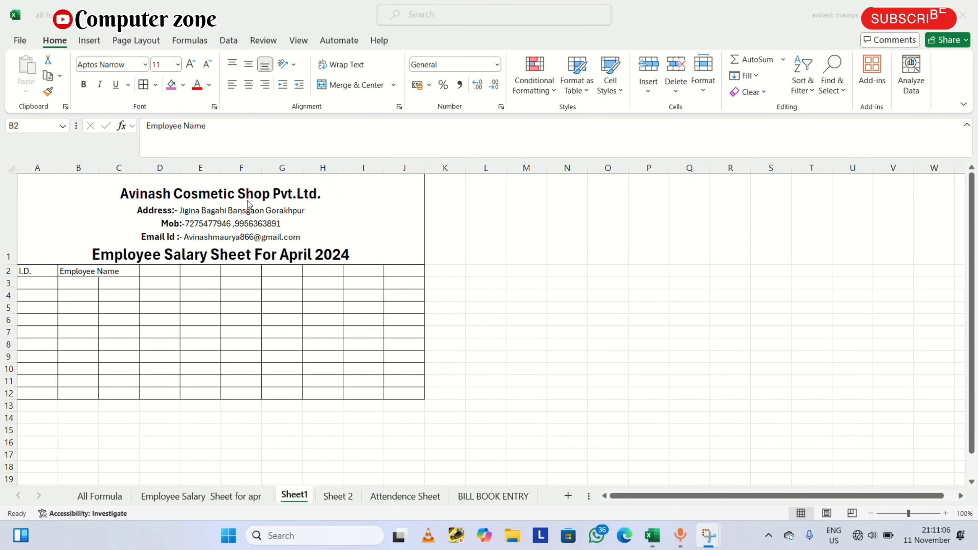
pyautogui.click(93, 167)
pyautogui.doubleClick(98, 167)
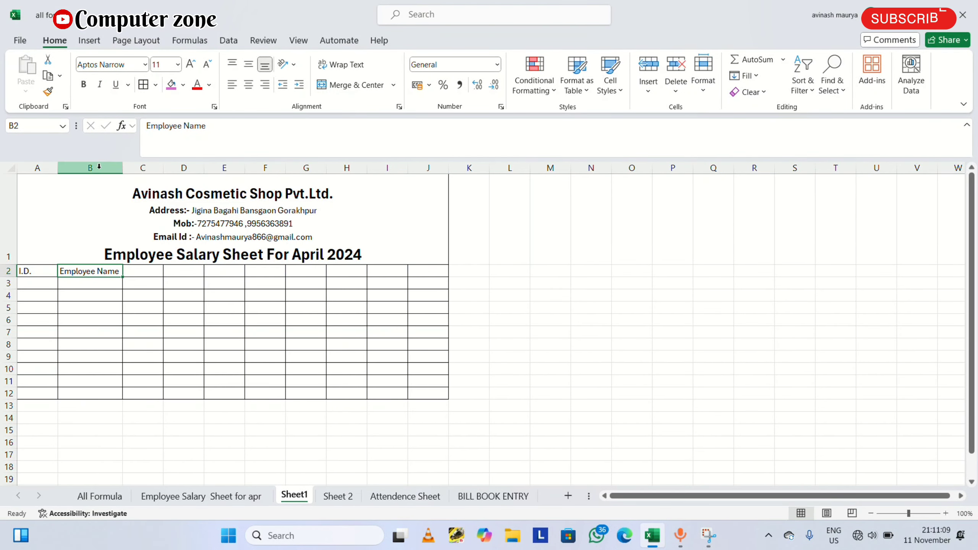
# Step: Enter the headers "Department" in C2 and "Basic Salary" in D2
pyautogui.click(150, 272)
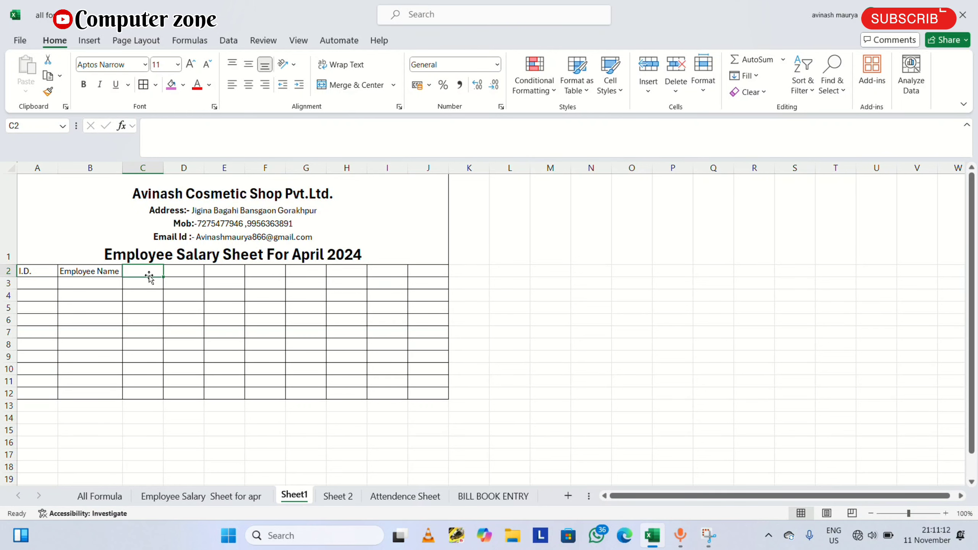
pyautogui.write('Dep')
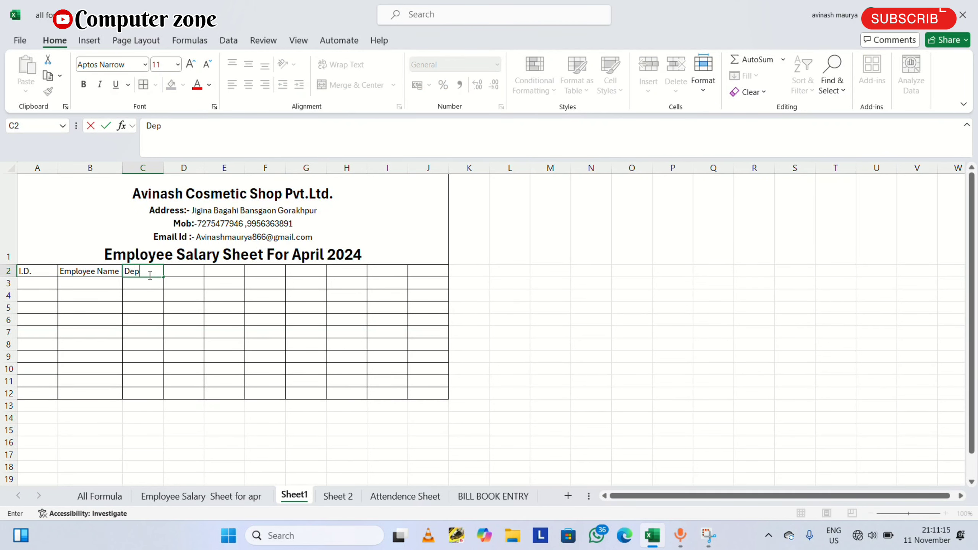
pyautogui.write('artment')
pyautogui.press('Tab')
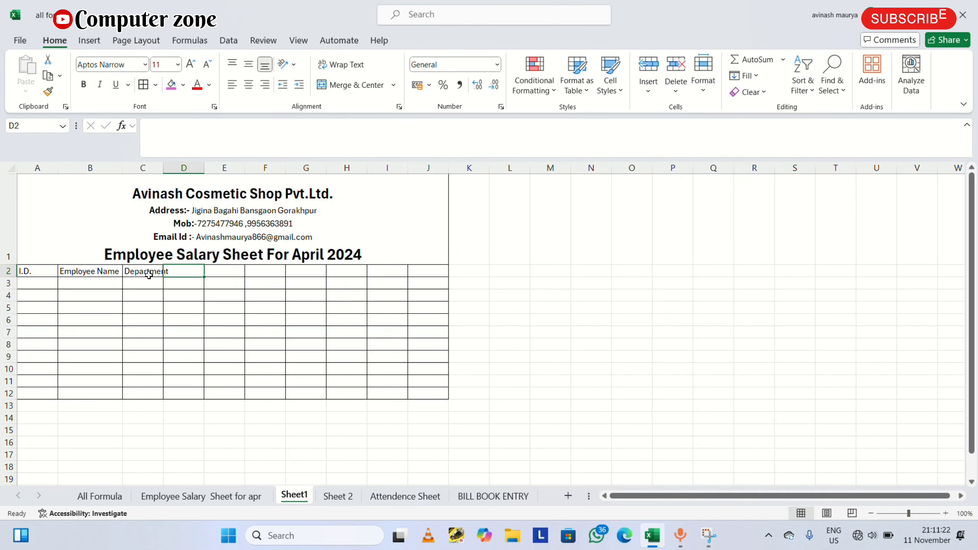
pyautogui.write('Basic')
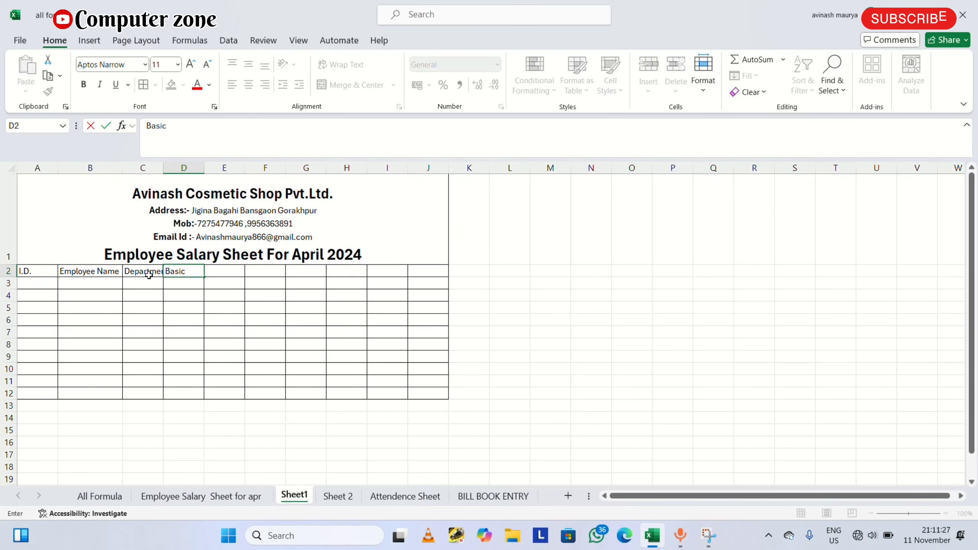
pyautogui.write(' Salary')
pyautogui.press('Tab')
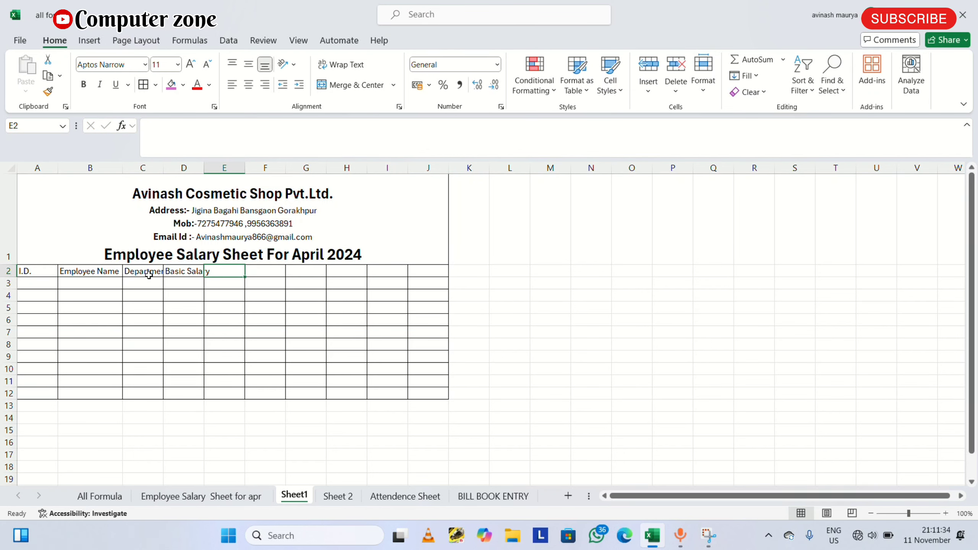
# Step: Fit the widths of columns D and C to their header texts
pyautogui.click(171, 272)
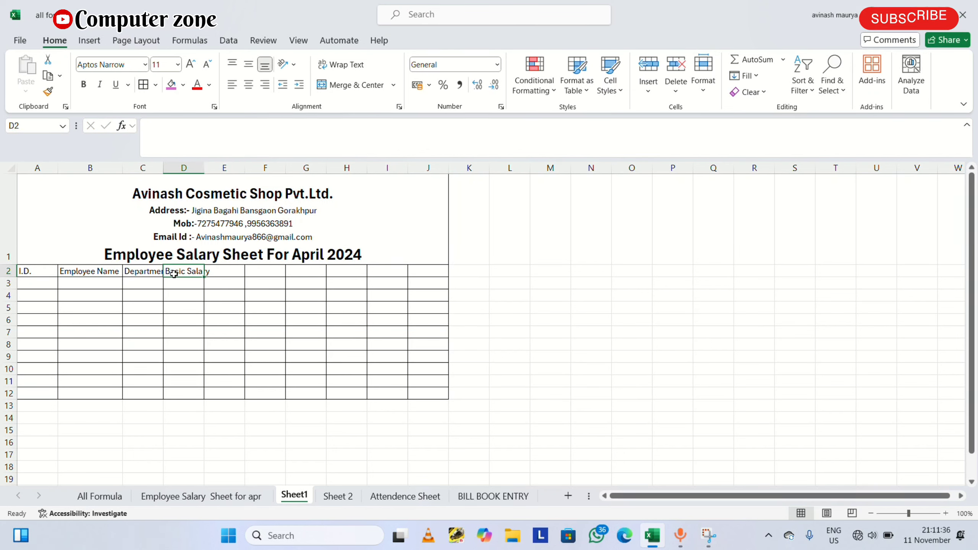
pyautogui.doubleClick(204, 168)
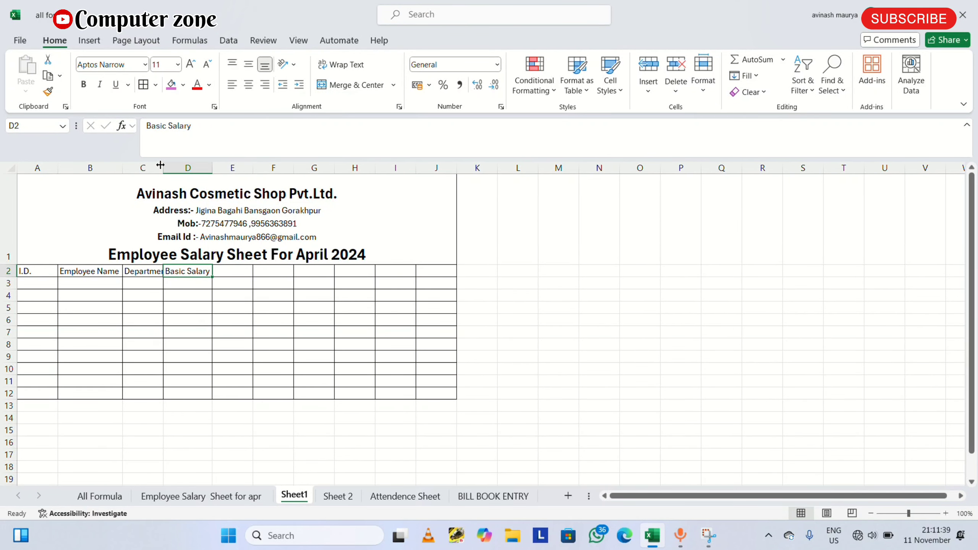
pyautogui.doubleClick(163, 168)
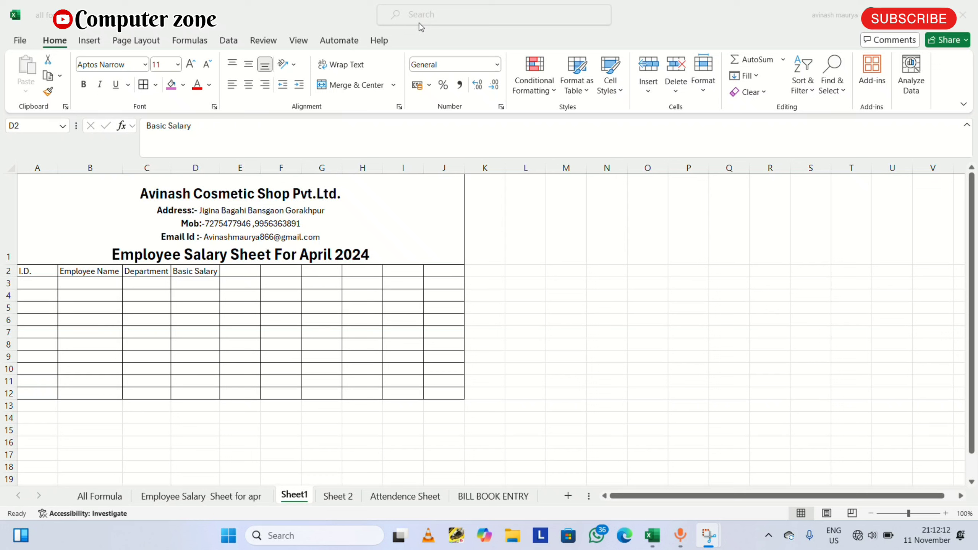
# Step: Enter the allowance headers "DA40%" in E2 and "TA10%" in F2
pyautogui.doubleClick(240, 271)
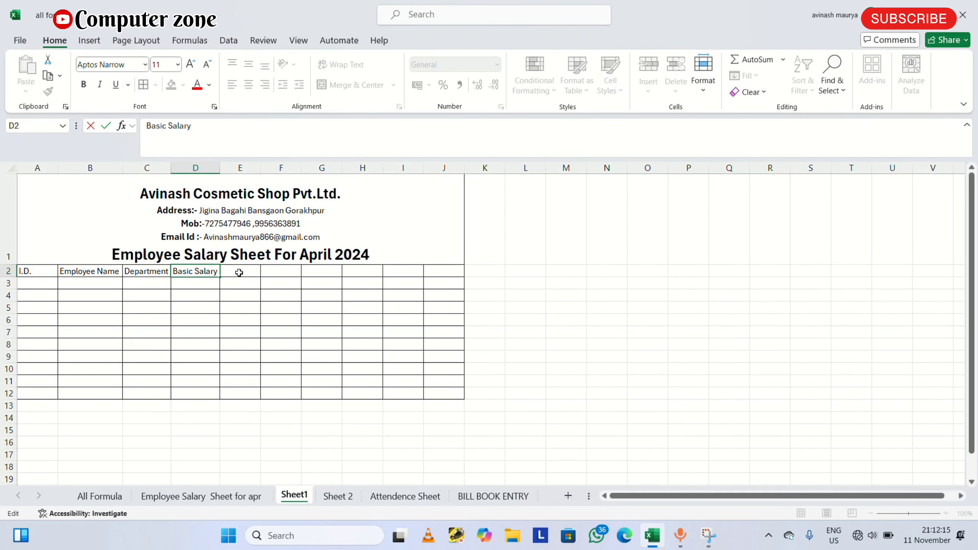
pyautogui.click(239, 272)
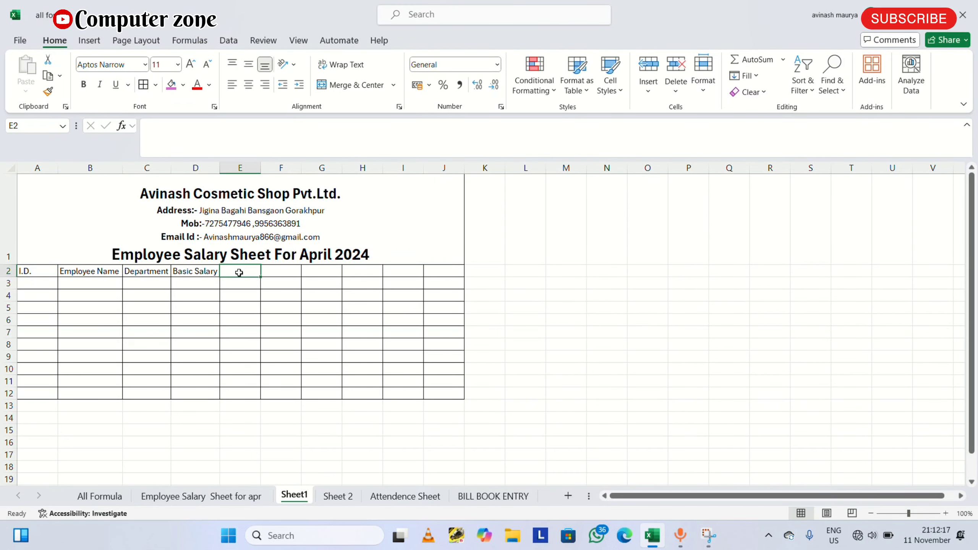
pyautogui.doubleClick(239, 272)
pyautogui.write('Da')
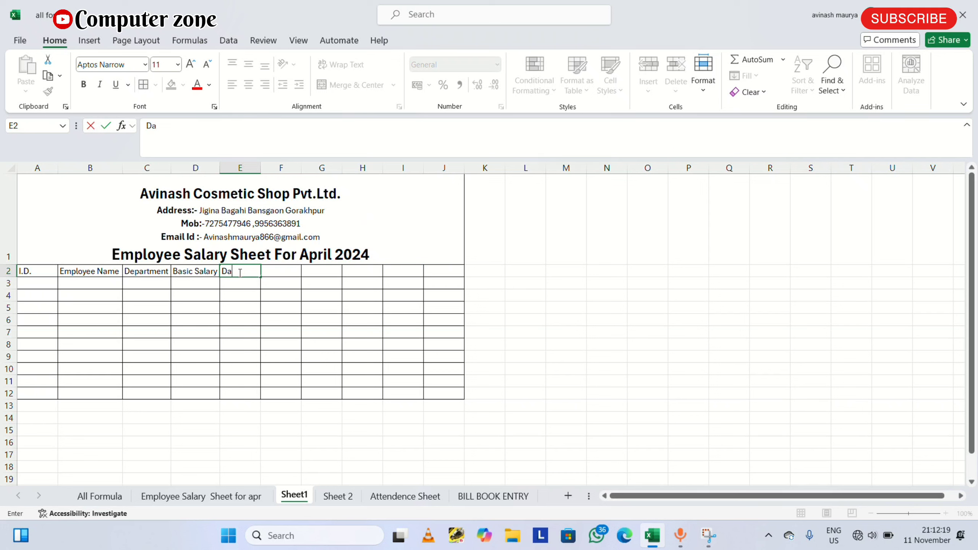
pyautogui.press('BackSpace')
pyautogui.write('A40%')
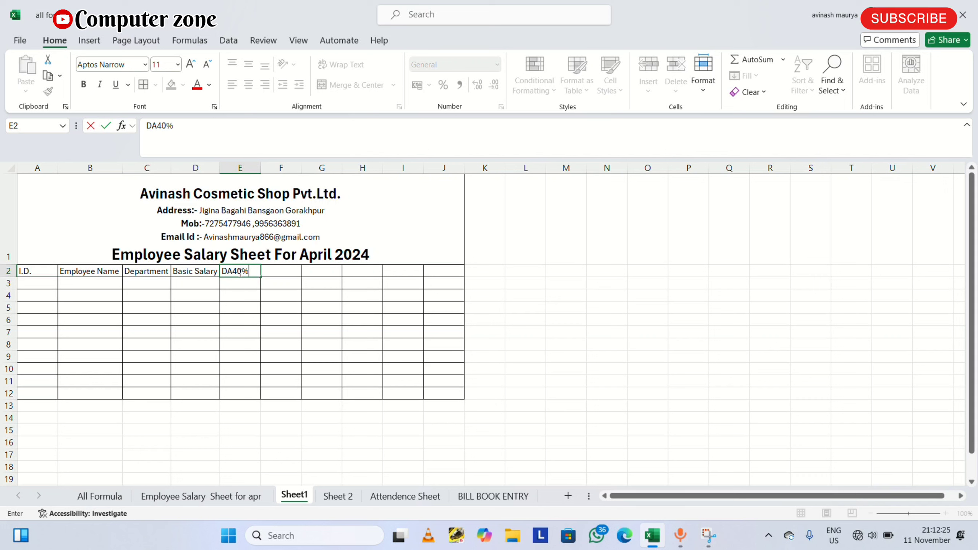
pyautogui.press('Return')
pyautogui.press('Tab')
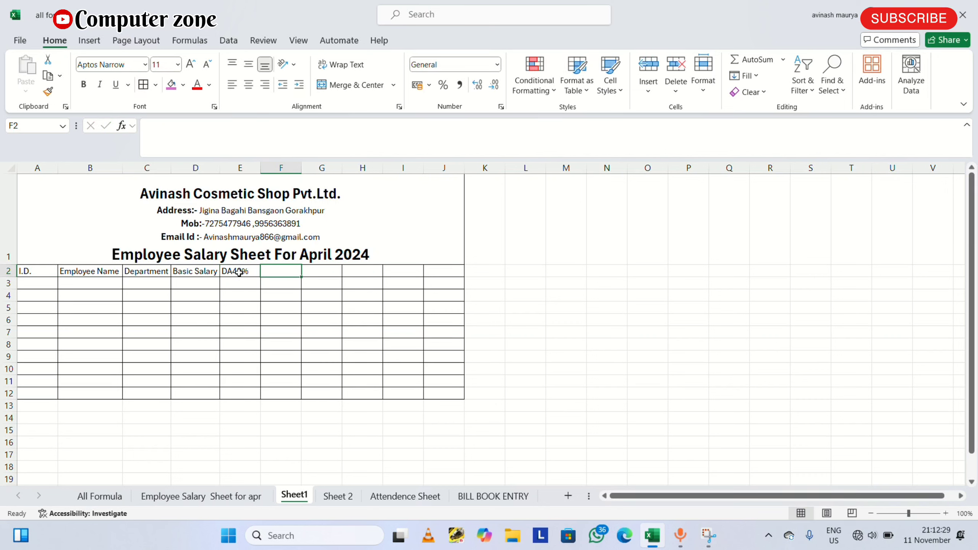
pyautogui.write('T')
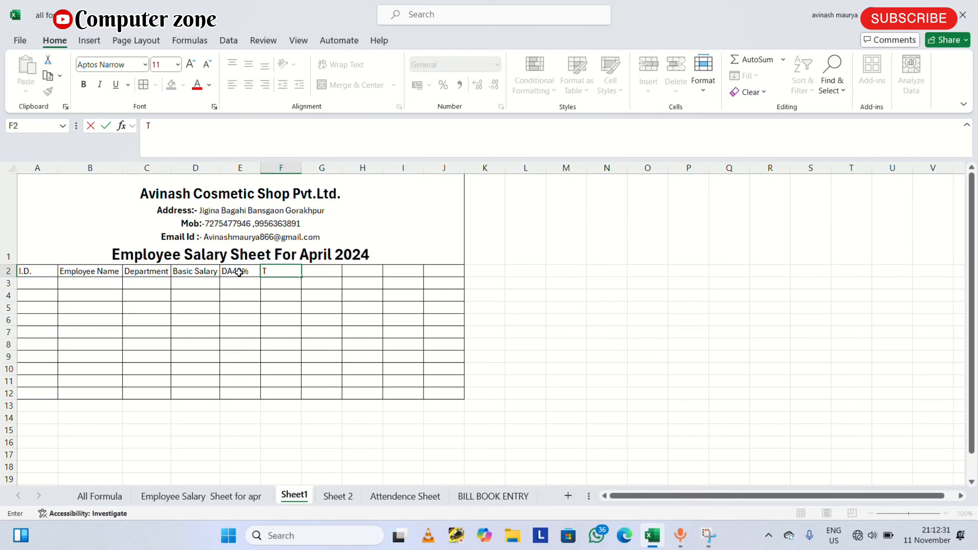
pyautogui.write('A10%')
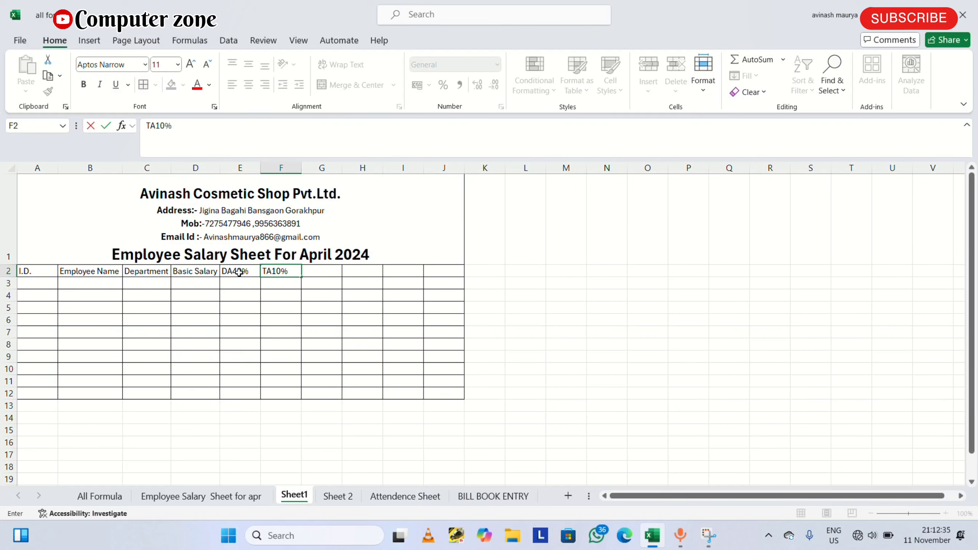
pyautogui.press('Tab')
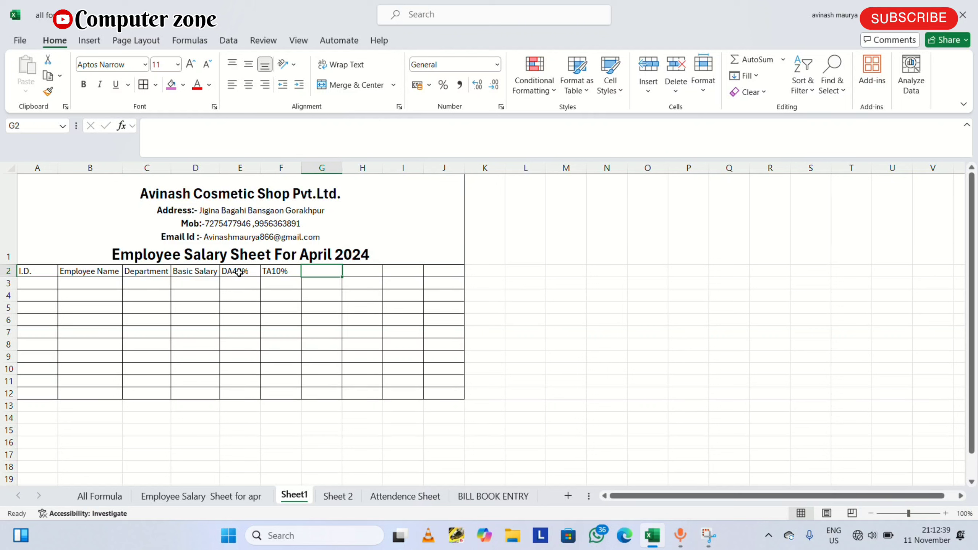
# Step: Enter the allowance header "HrA15%" in cell G2
pyautogui.write('Hr')
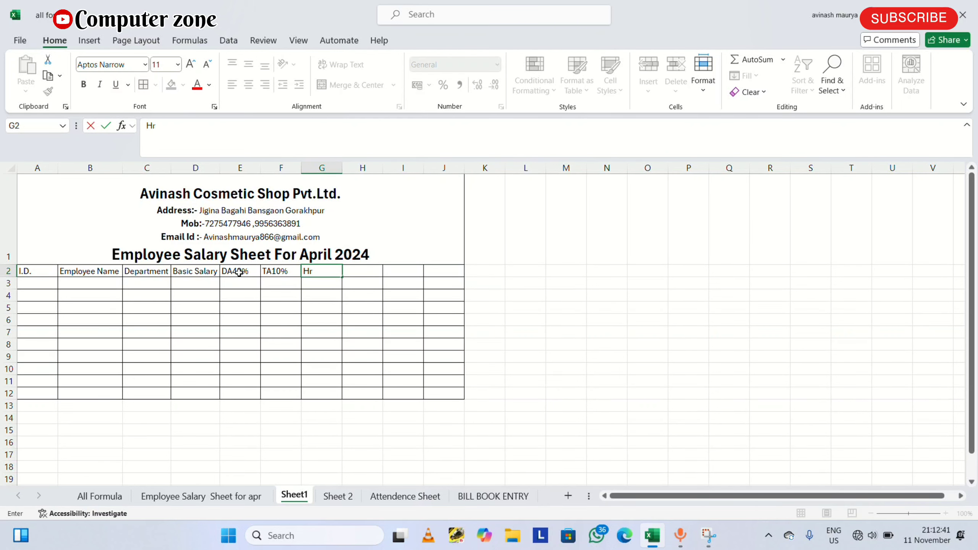
pyautogui.press('BackSpace')
pyautogui.write('Ra=')
pyautogui.press('BackSpace')
pyautogui.press('BackSpace')
pyautogui.write('A')
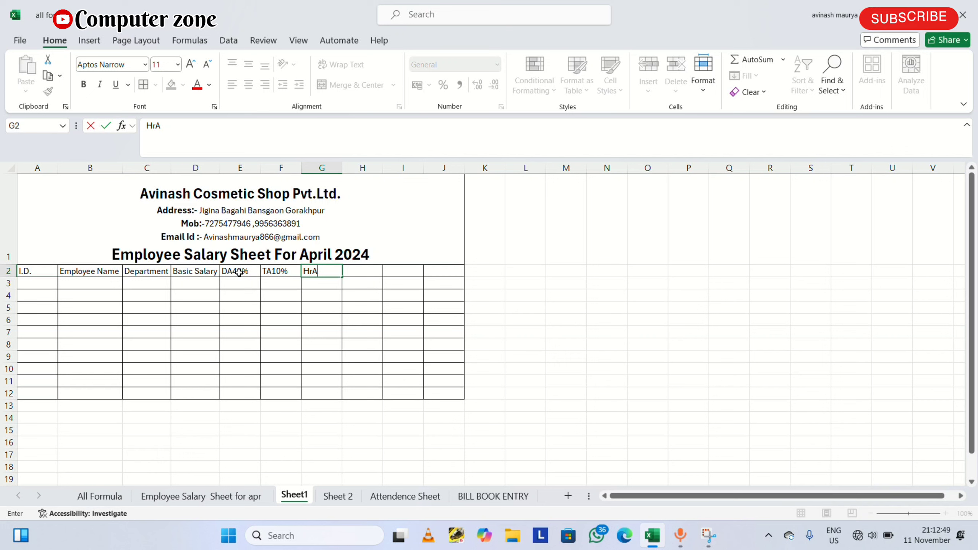
pyautogui.write('15%')
pyautogui.press('Tab')
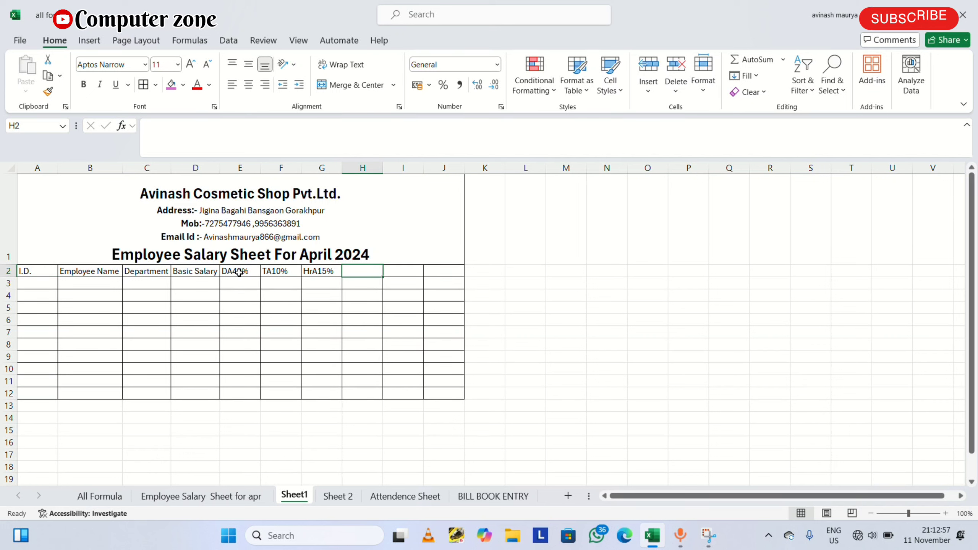
# Step: Enter the header "Gross Salary" in cell H2
pyautogui.write('Gr')
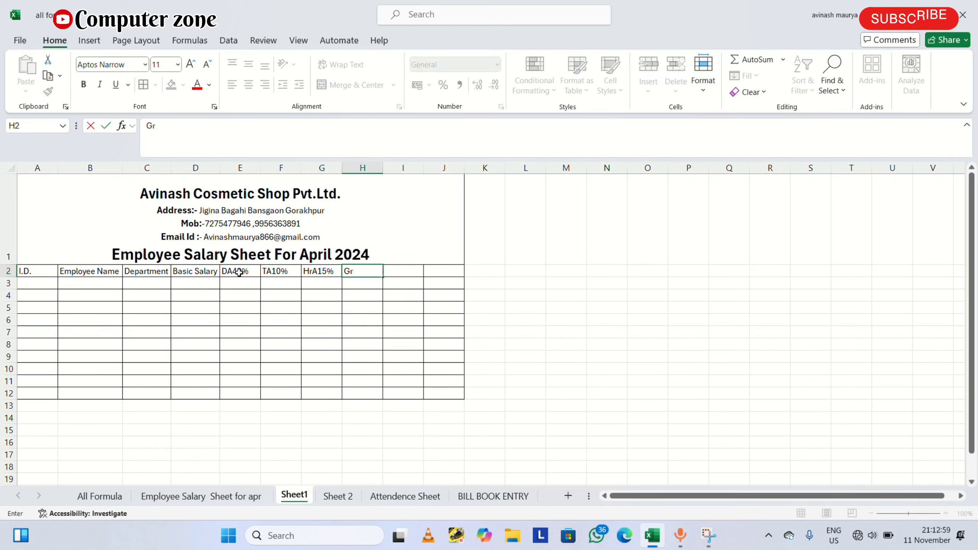
pyautogui.write('oss Sala')
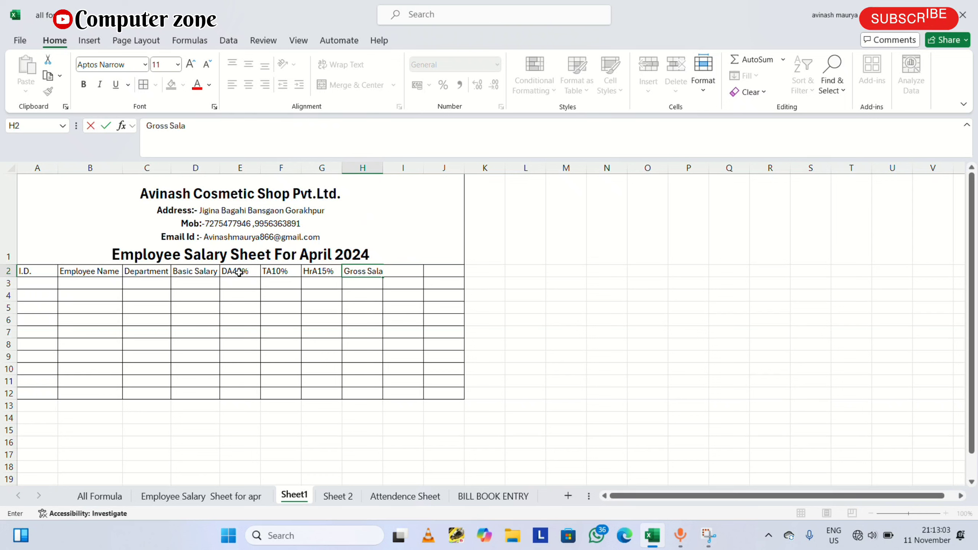
pyautogui.write('ry')
pyautogui.press('Tab')
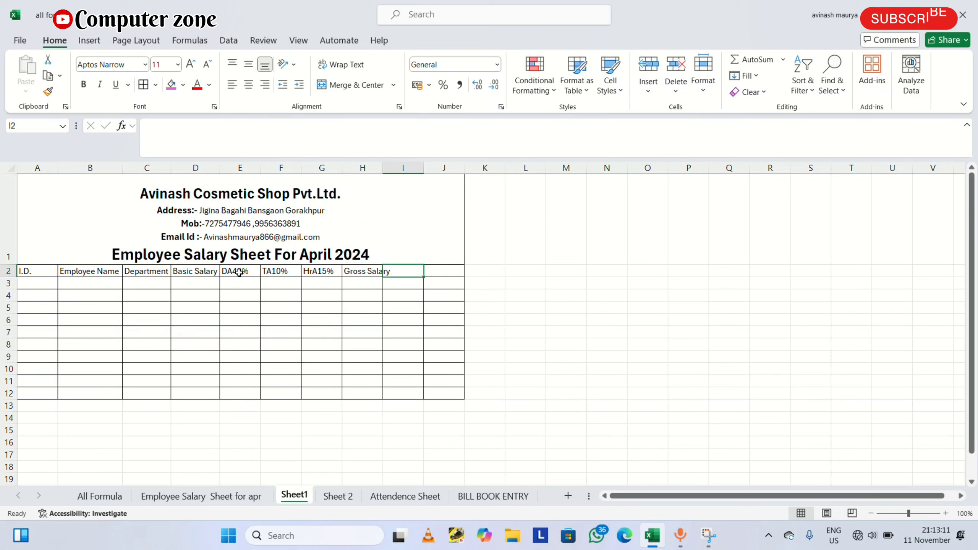
# Step: Enter the headers "P.F12%" in I2 and "Net Salary" in J2
pyautogui.write('P.F')
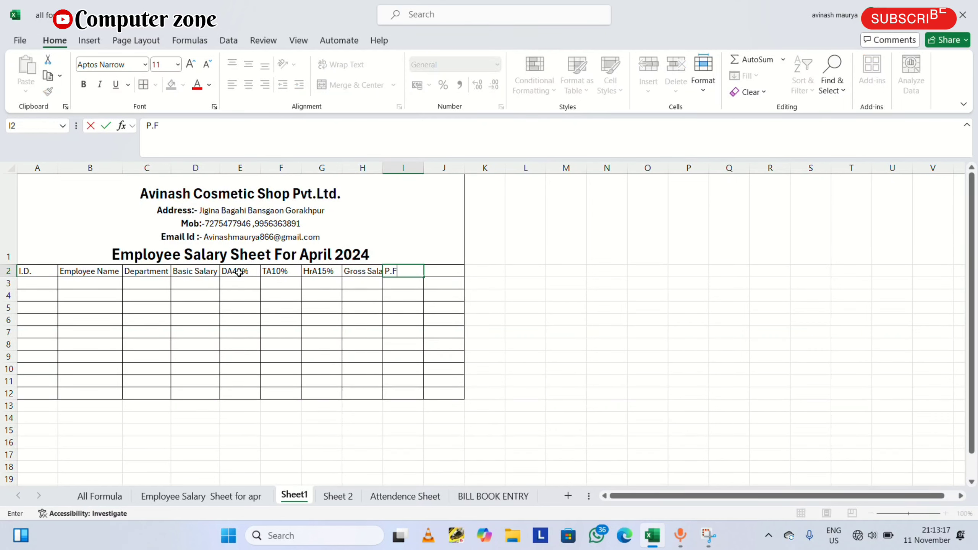
pyautogui.write('12%')
pyautogui.hotkey('ctrl', 'Return')
pyautogui.press('Tab')
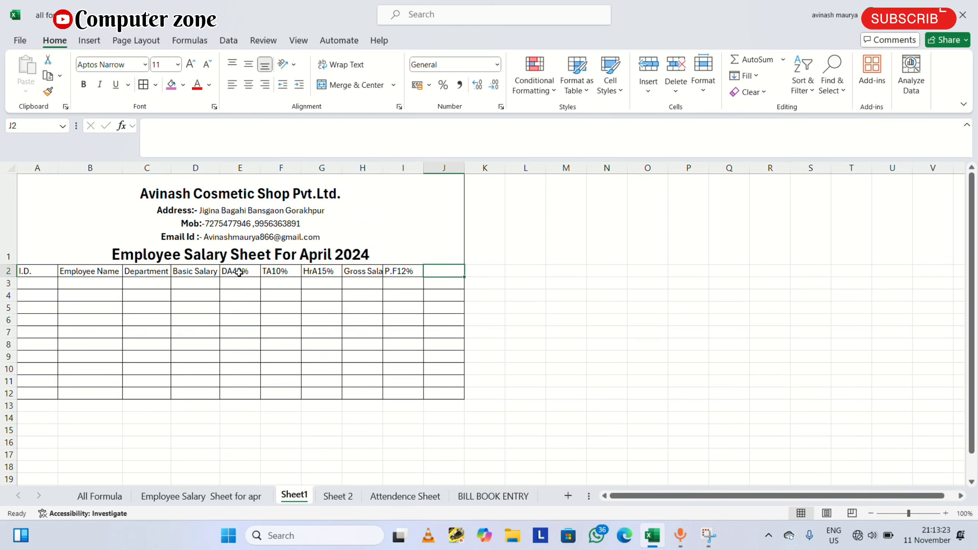
pyautogui.write('Net')
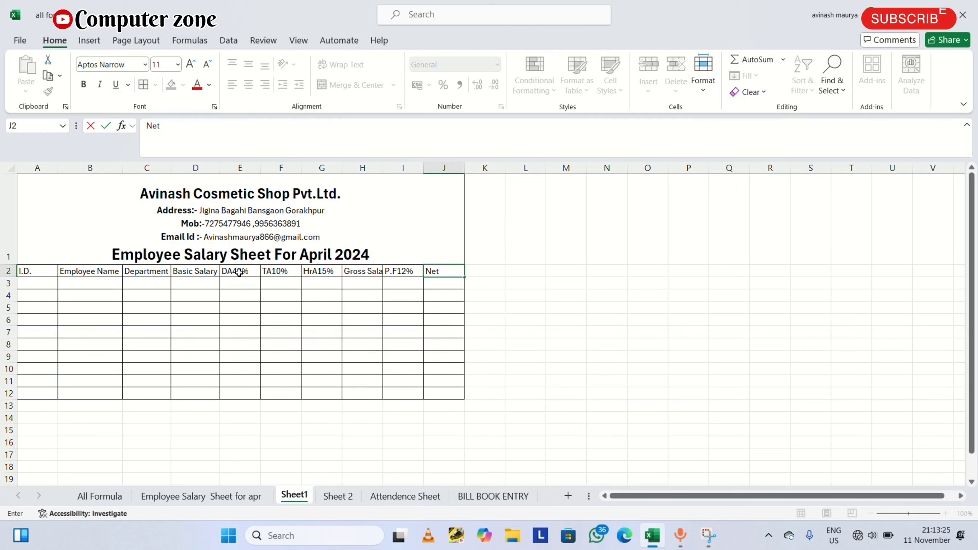
pyautogui.write(' Salary')
pyautogui.click(292, 274)
# Step: Fit the width of column H to its header text
pyautogui.click(371, 169)
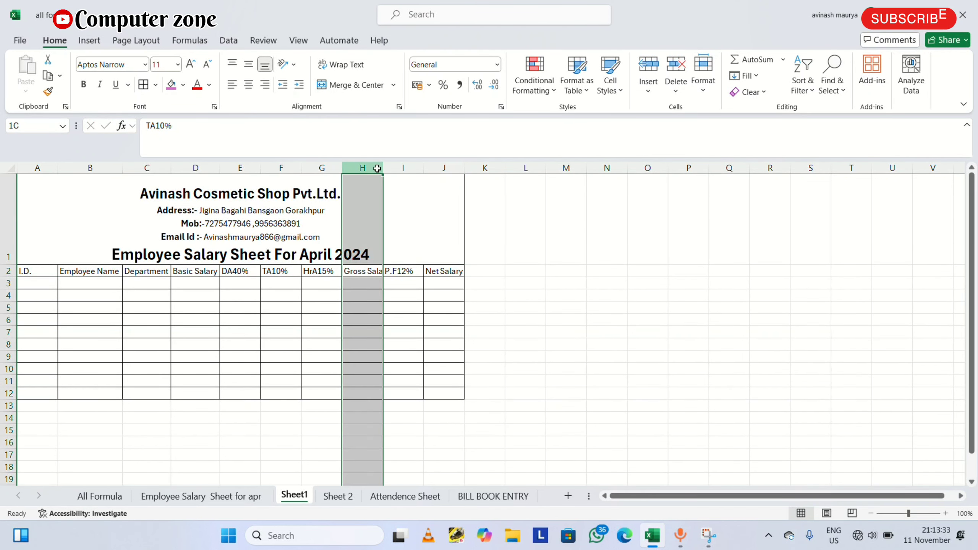
pyautogui.doubleClick(378, 168)
pyautogui.moveTo(433, 168); pyautogui.dragTo(471, 166)
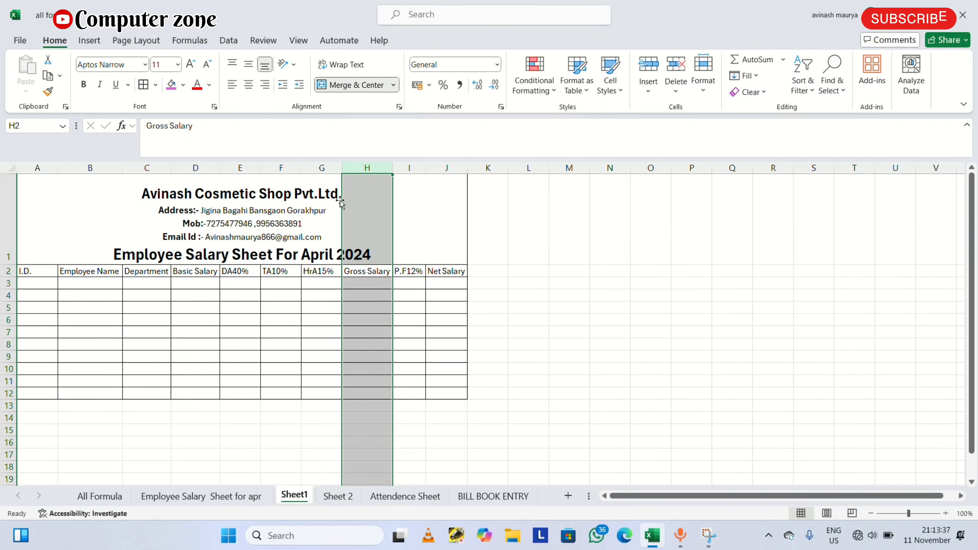
pyautogui.click(240, 284)
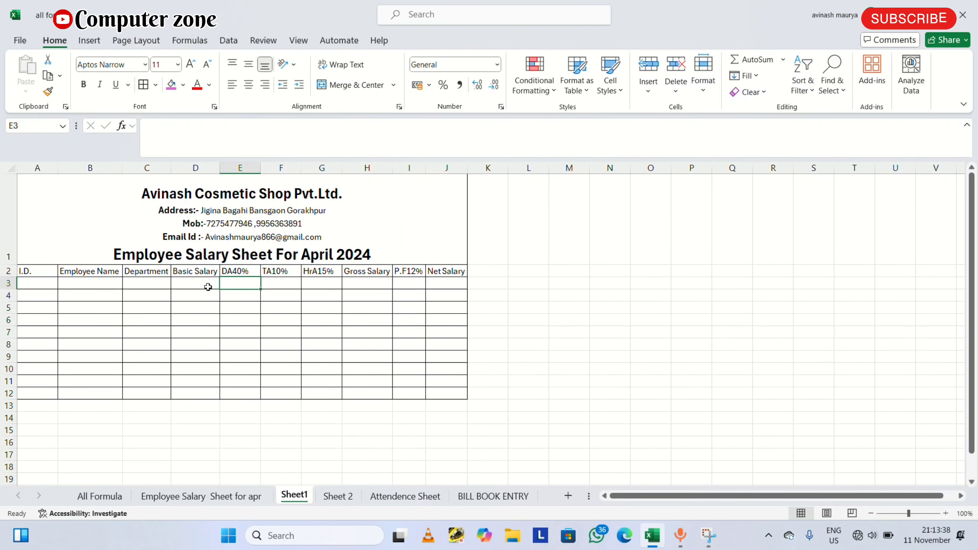
# Step: Number the employees in the I.D. column by entering 101 and 102 in A3:A4 and filling the series down to A12
pyautogui.click(40, 286)
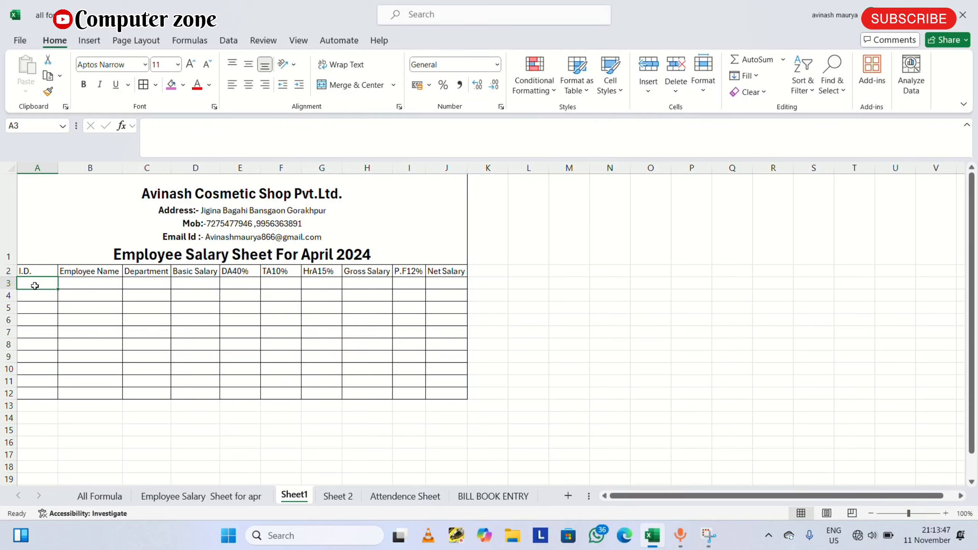
pyautogui.write('101')
pyautogui.press('Return')
pyautogui.write('102')
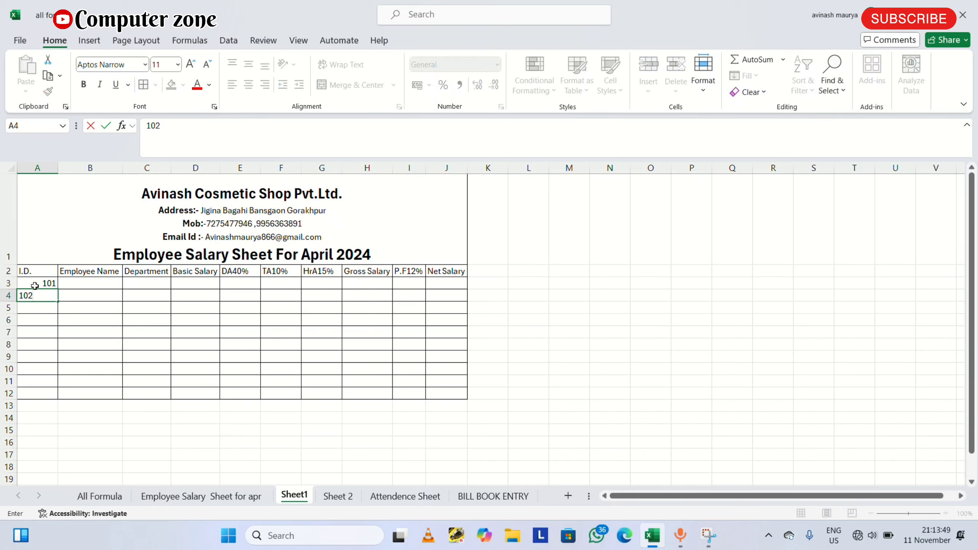
pyautogui.press('Return')
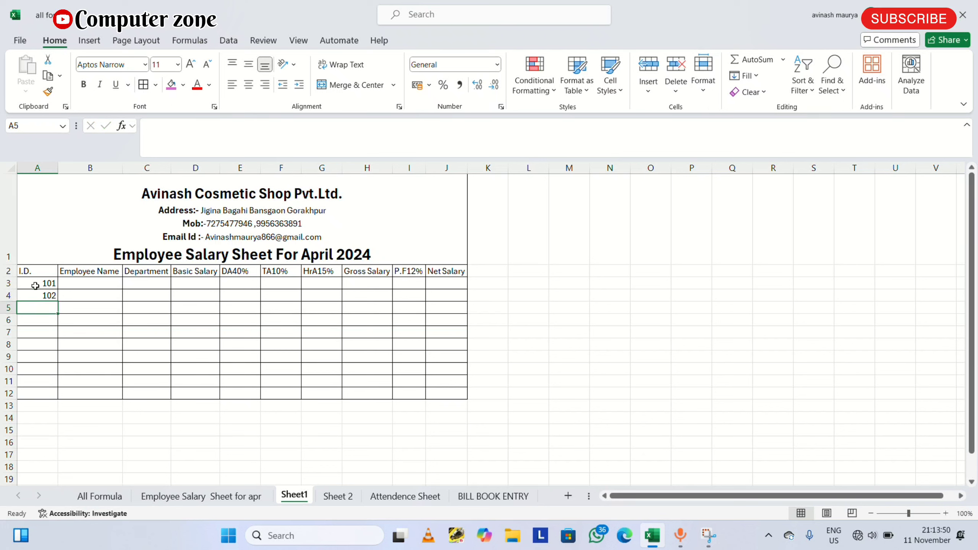
pyautogui.moveTo(35, 285); pyautogui.dragTo(46, 296)
pyautogui.click(49, 287)
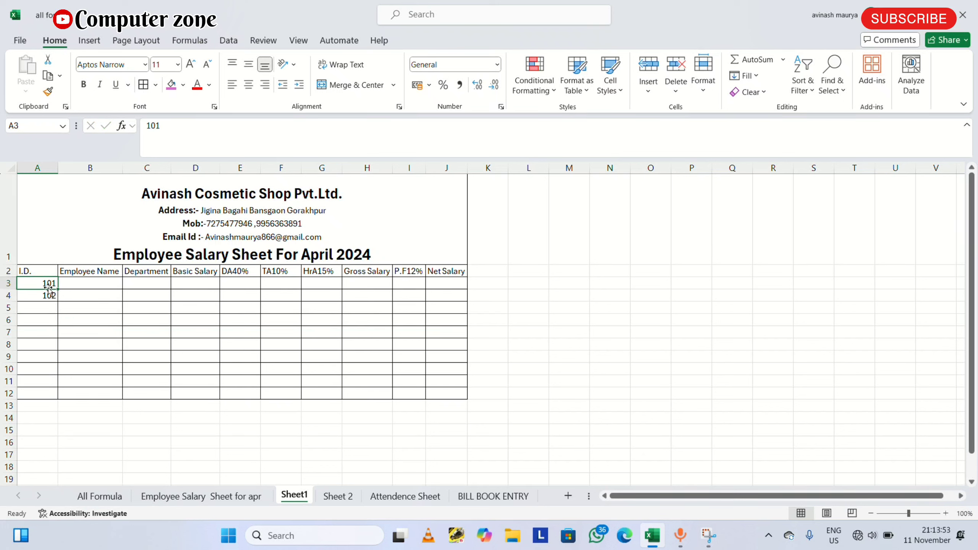
pyautogui.moveTo(58, 289); pyautogui.dragTo(54, 394)
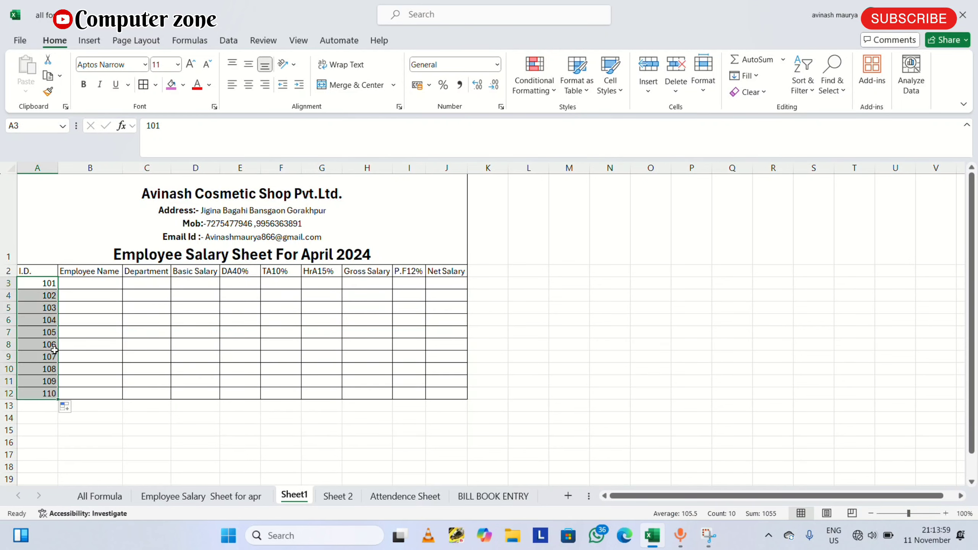
pyautogui.click(80, 282)
pyautogui.click(42, 285)
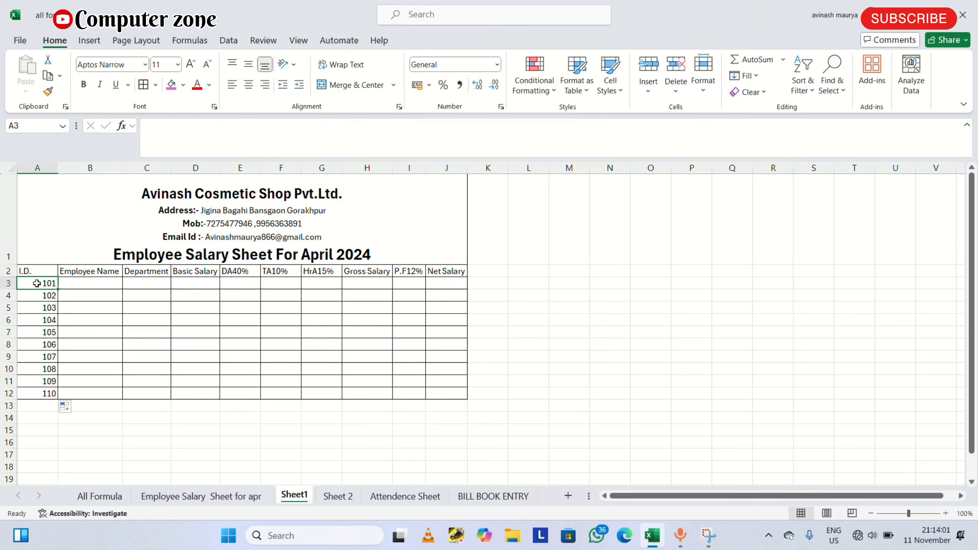
pyautogui.click(88, 286)
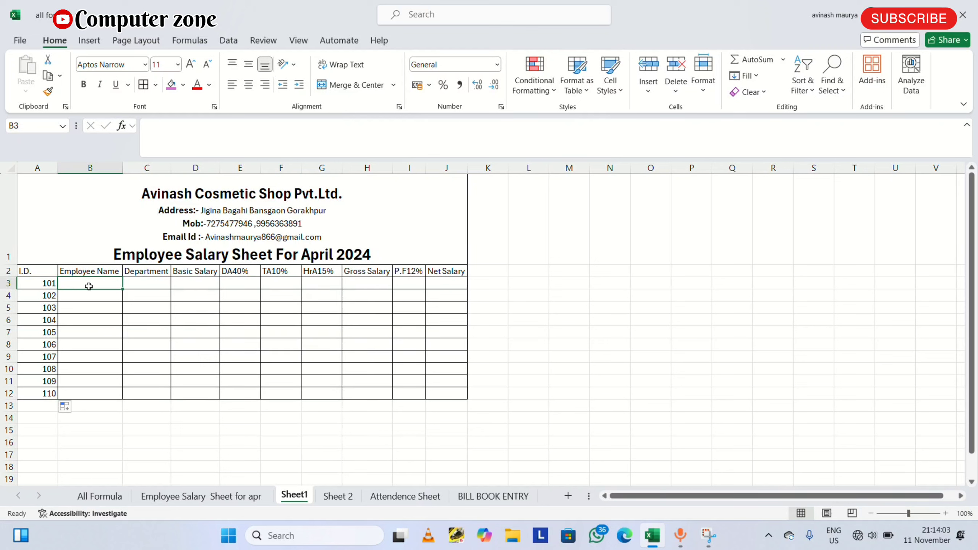
pyautogui.moveTo(96, 394); pyautogui.dragTo(96, 381)
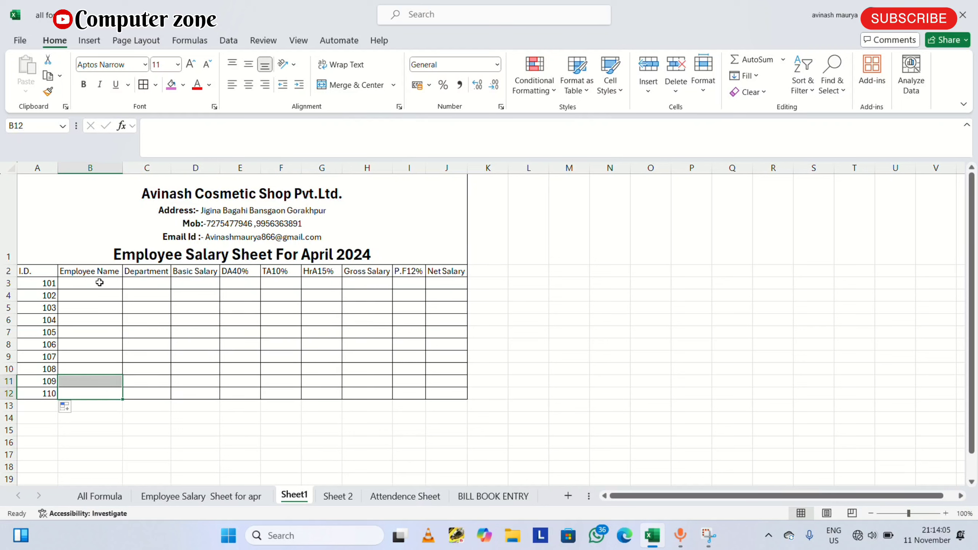
pyautogui.moveTo(99, 283); pyautogui.dragTo(92, 327)
pyautogui.click(88, 394)
pyautogui.moveTo(88, 395); pyautogui.dragTo(103, 293)
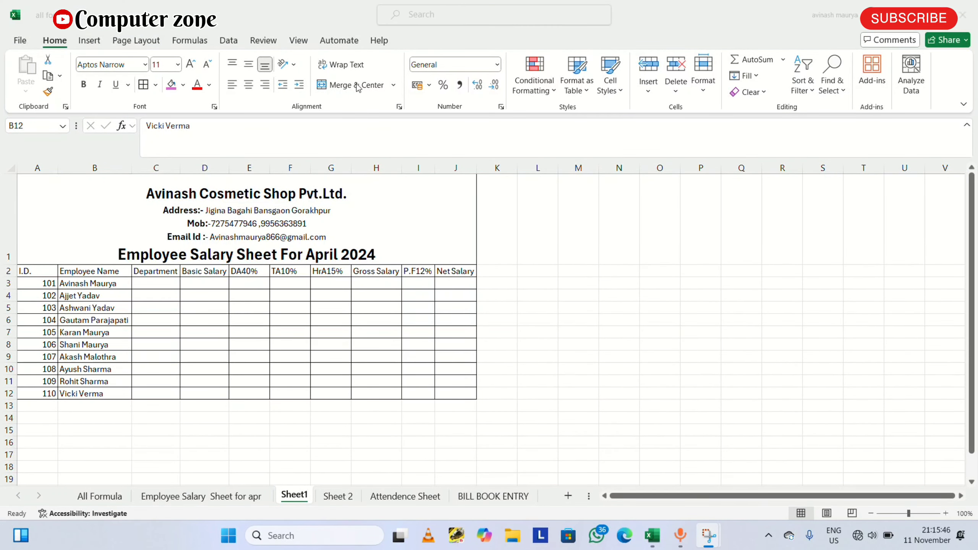
pyautogui.click(120, 288)
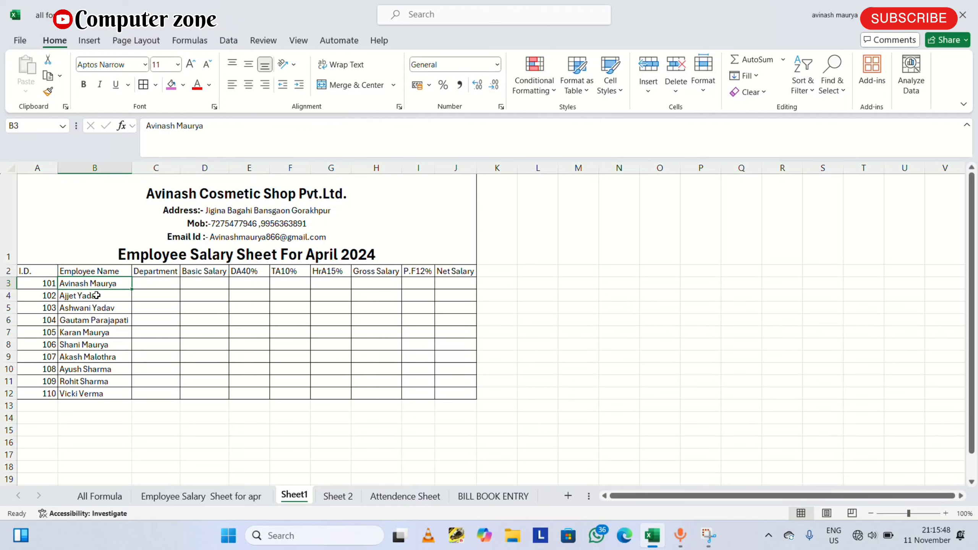
pyautogui.click(48, 293)
pyautogui.click(99, 287)
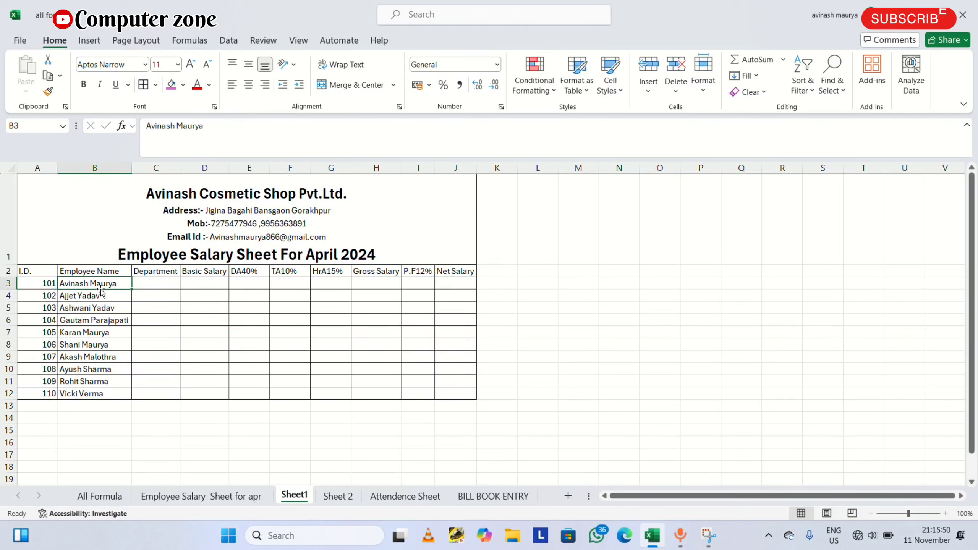
pyautogui.click(164, 284)
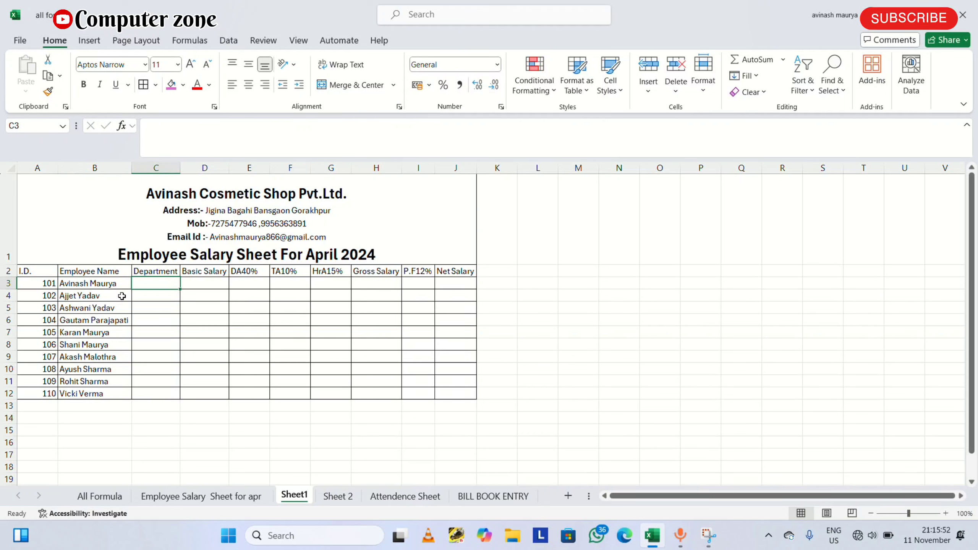
pyautogui.click(105, 287)
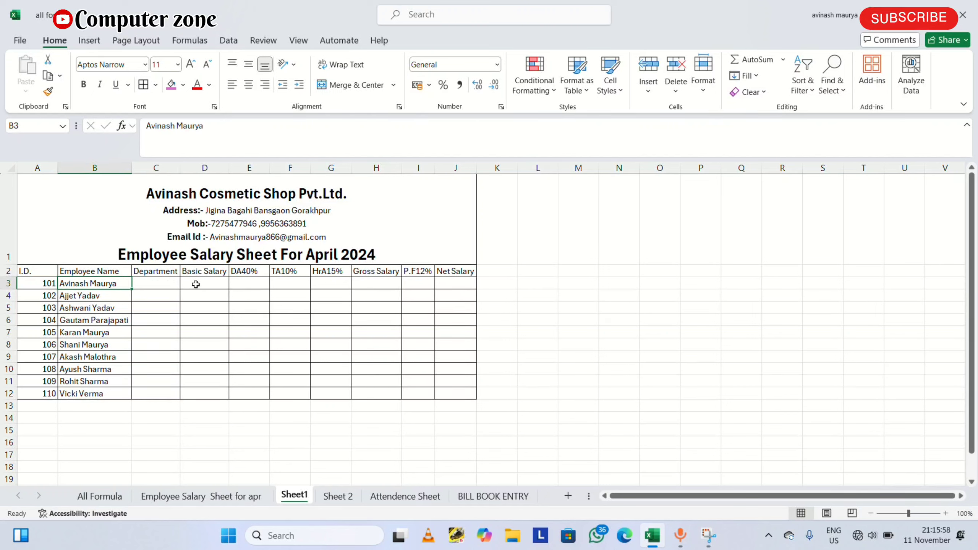
pyautogui.click(114, 300)
pyautogui.click(153, 299)
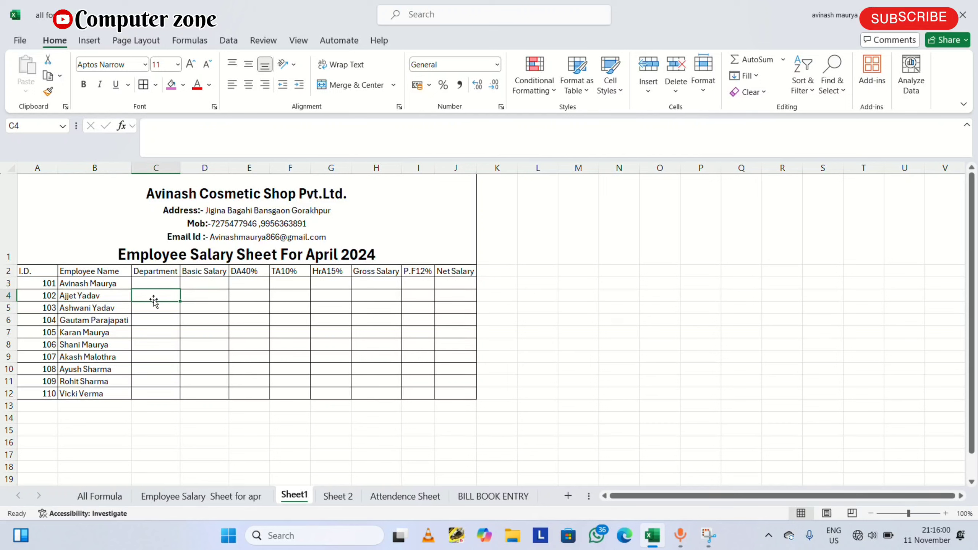
pyautogui.click(196, 300)
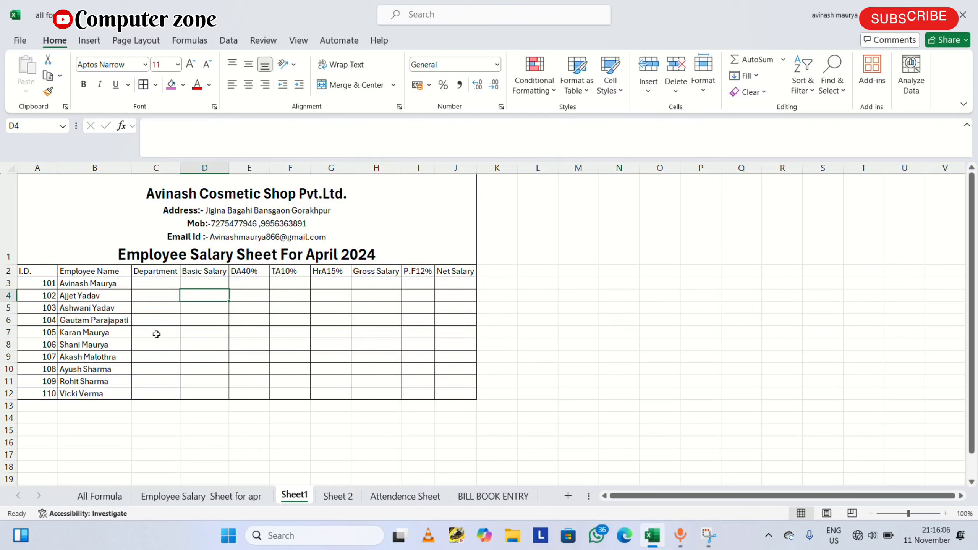
pyautogui.click(149, 283)
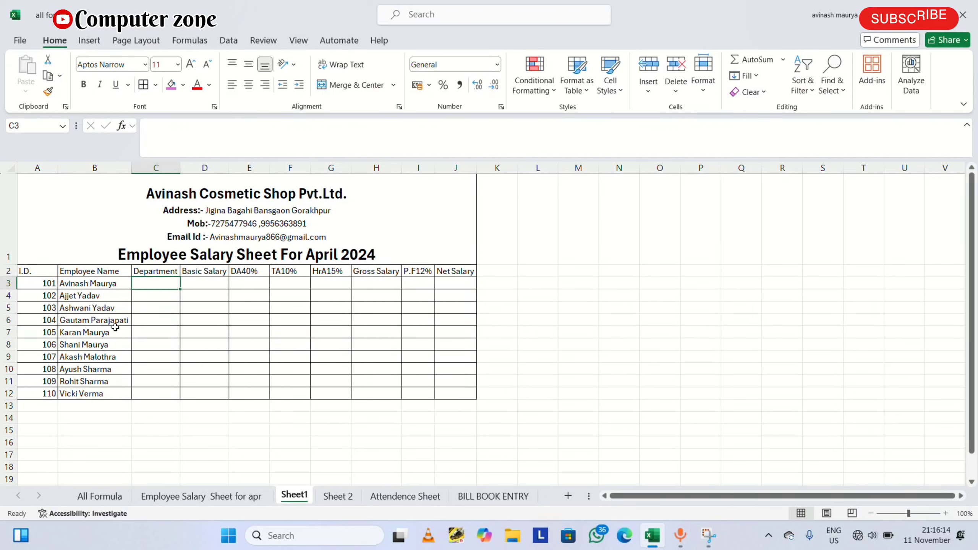
pyautogui.click(153, 295)
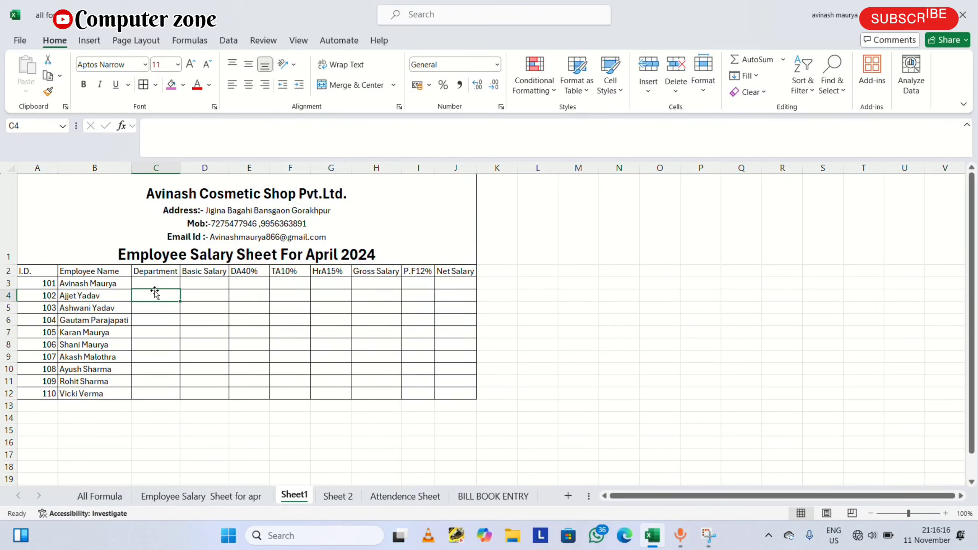
pyautogui.click(156, 285)
pyautogui.click(156, 295)
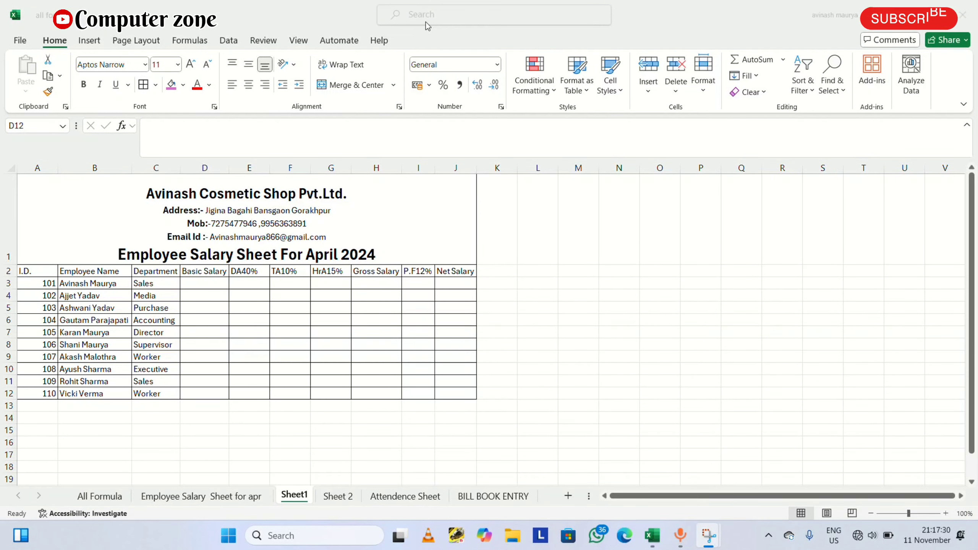
pyautogui.click(161, 286)
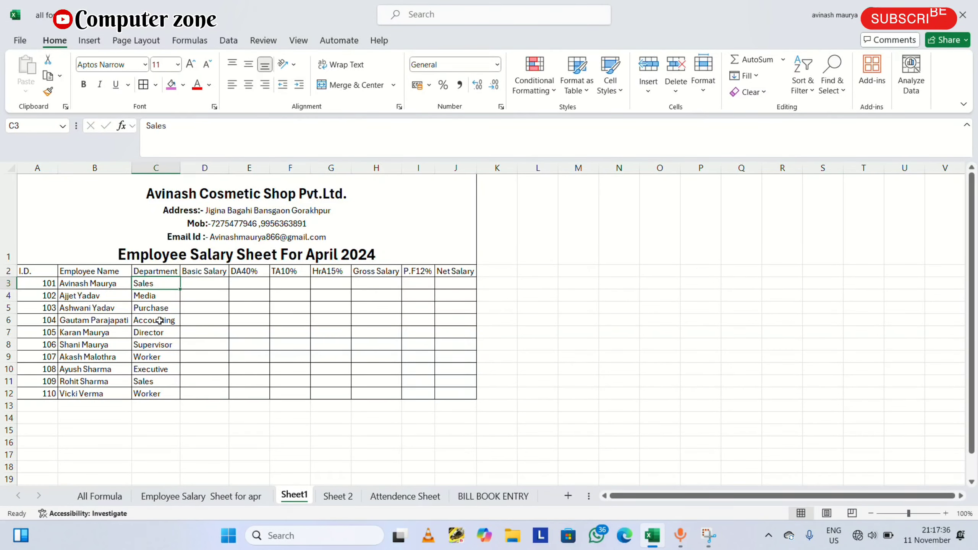
# Step: Enter the basic salaries 30000, 25000, 30000 and 25000 in cells D3 to D6
pyautogui.click(204, 284)
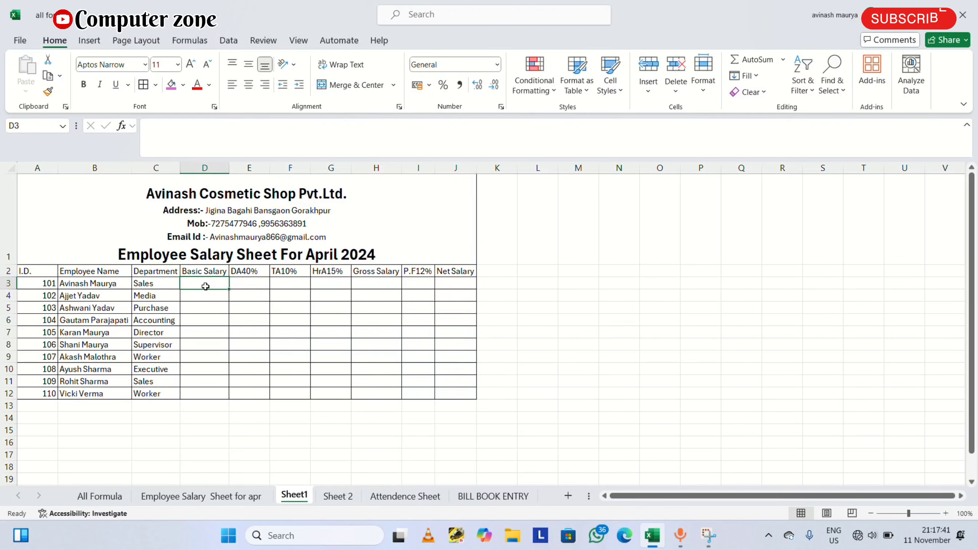
pyautogui.write('=')
pyautogui.write('30000')
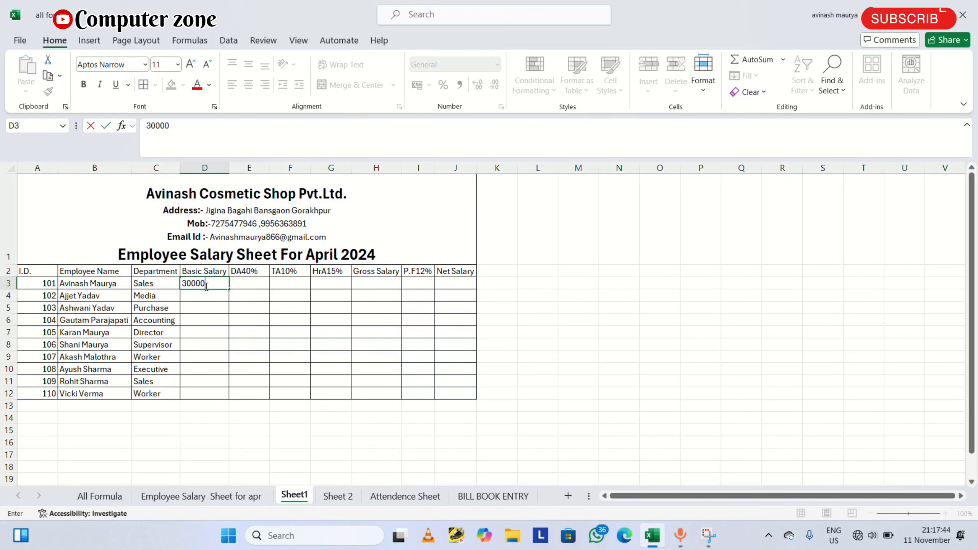
pyautogui.press('Return')
pyautogui.write('25000')
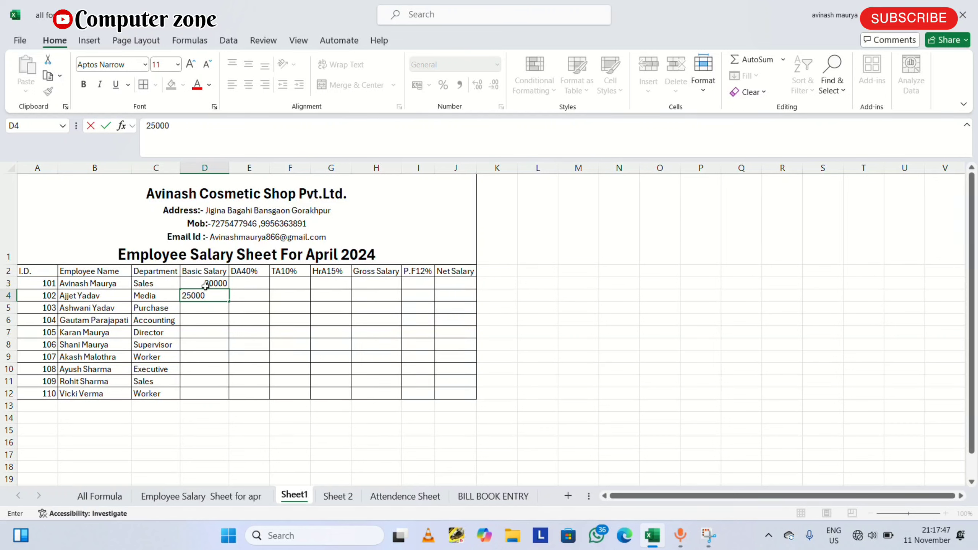
pyautogui.press('Return')
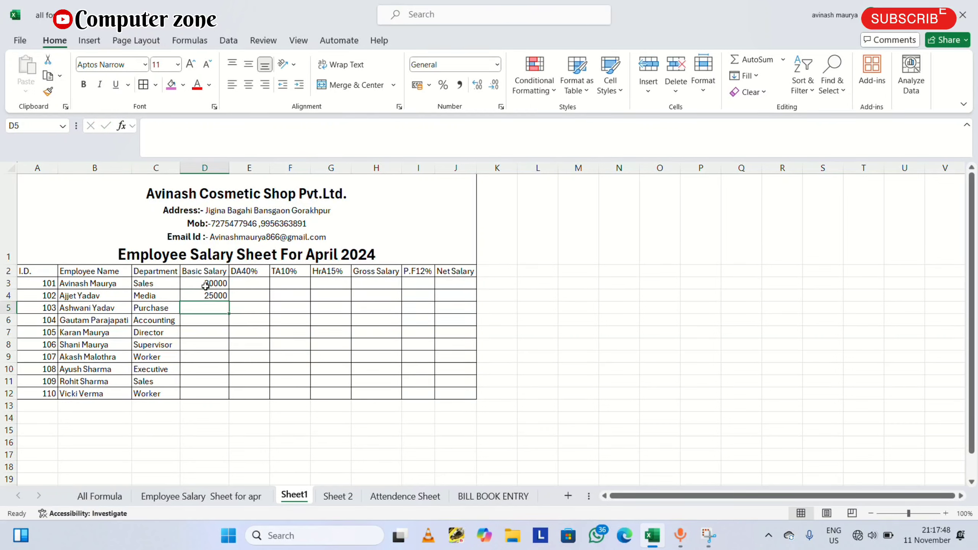
pyautogui.write('30000')
pyautogui.press('Return')
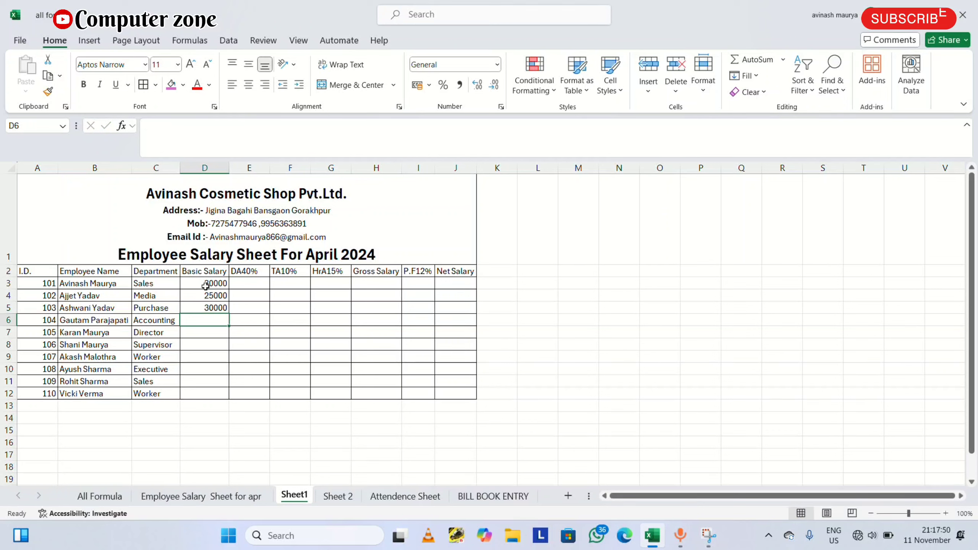
pyautogui.write('25000')
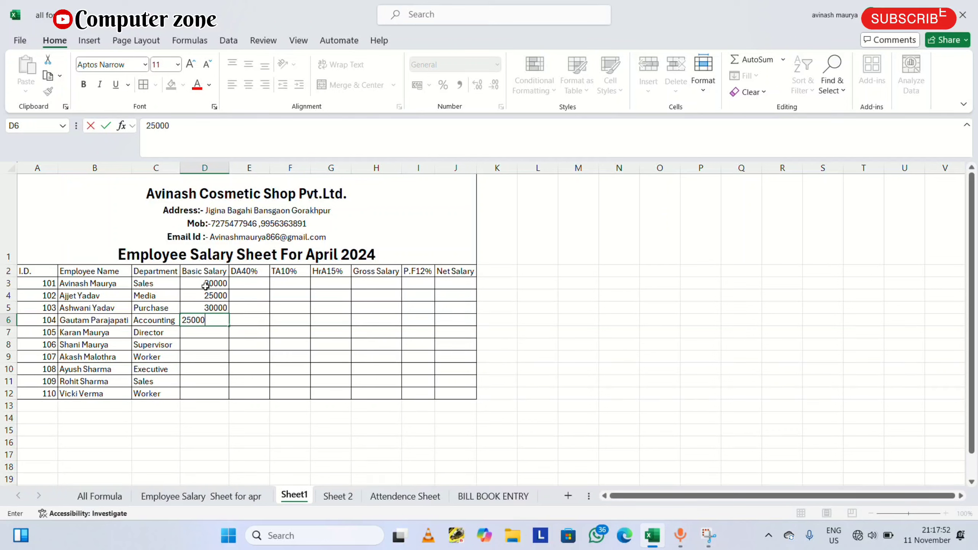
pyautogui.write('0')
pyautogui.press('Return')
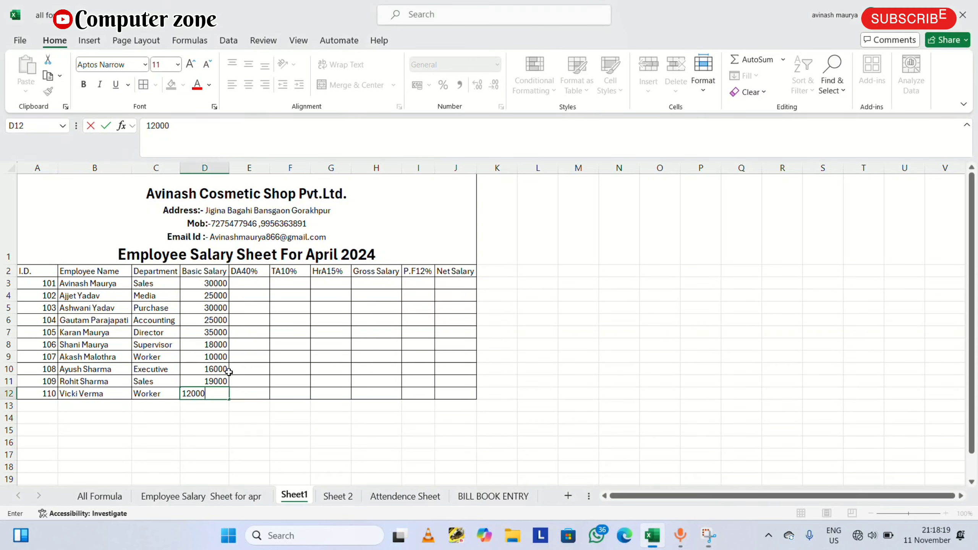
# Step: Confirm the last employee's basic salary of 12000 in cell D12
pyautogui.click(211, 407)
pyautogui.click(200, 288)
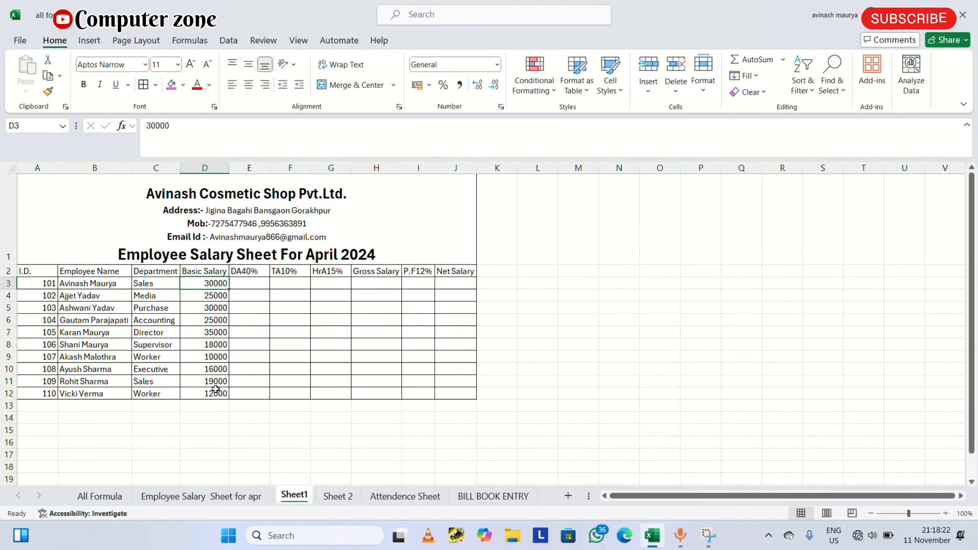
pyautogui.click(241, 284)
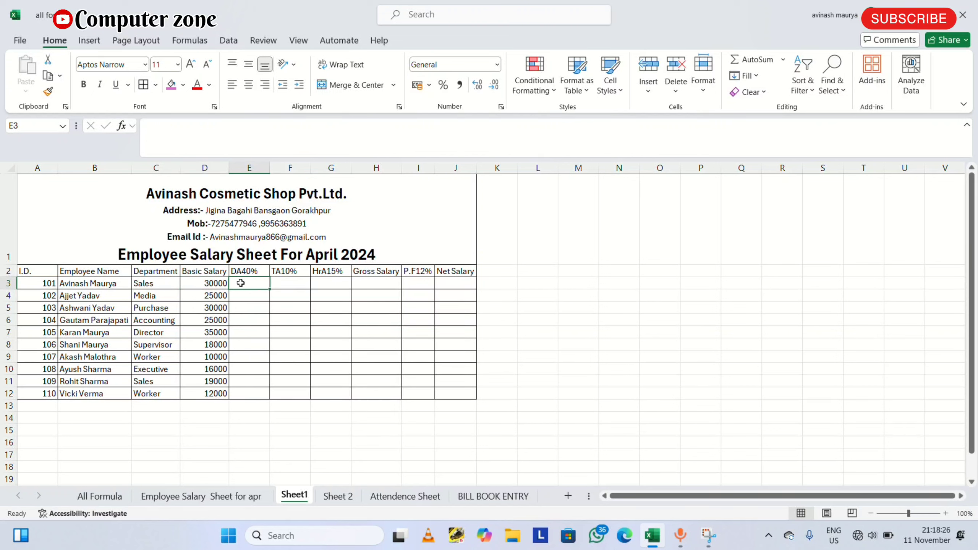
pyautogui.click(205, 284)
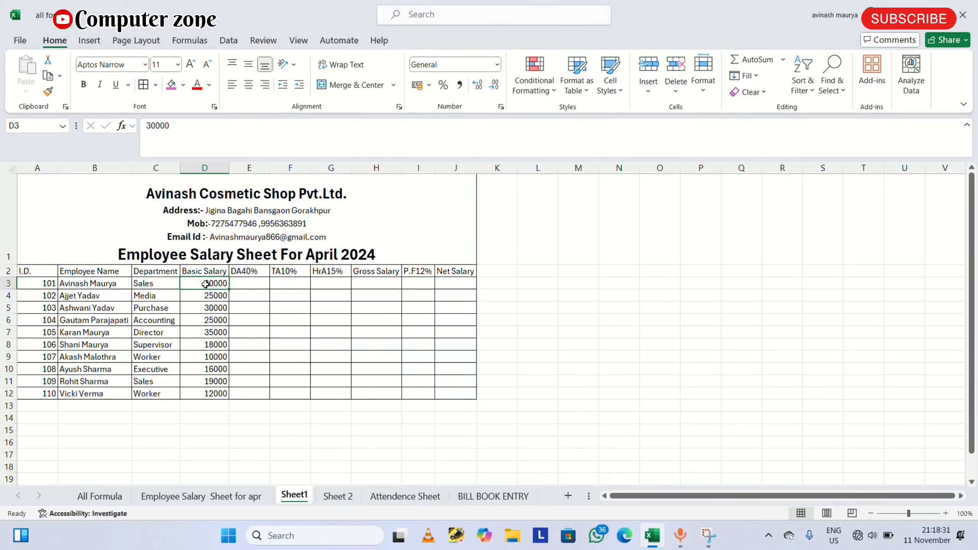
# Step: Calculate the DA in E3 with the formula =D3*40% and fill it down to E12
pyautogui.click(241, 284)
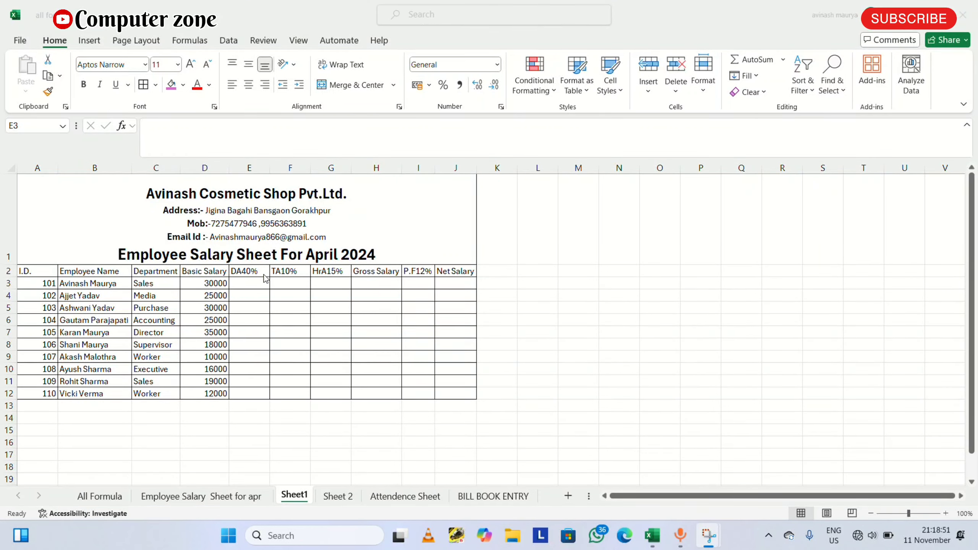
pyautogui.click(247, 284)
pyautogui.doubleClick(246, 283)
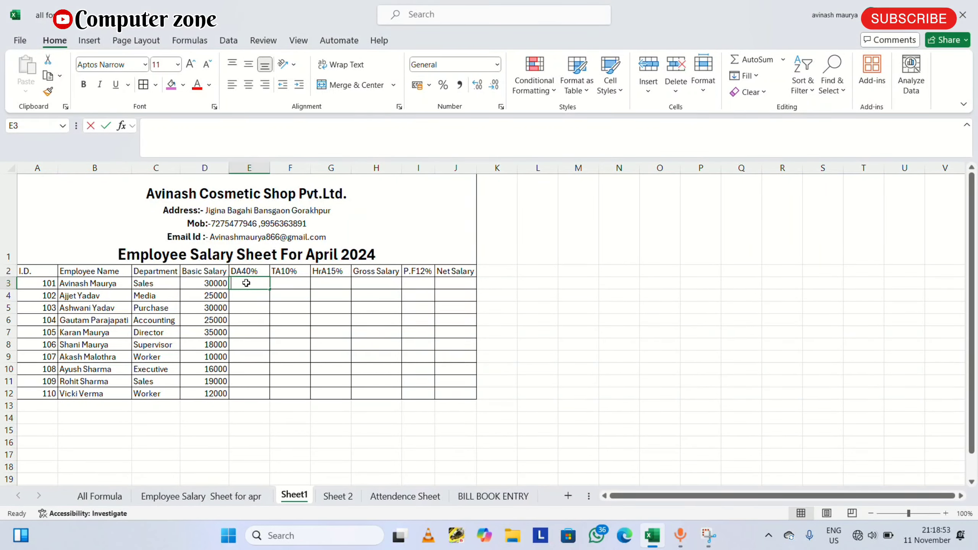
pyautogui.write('=')
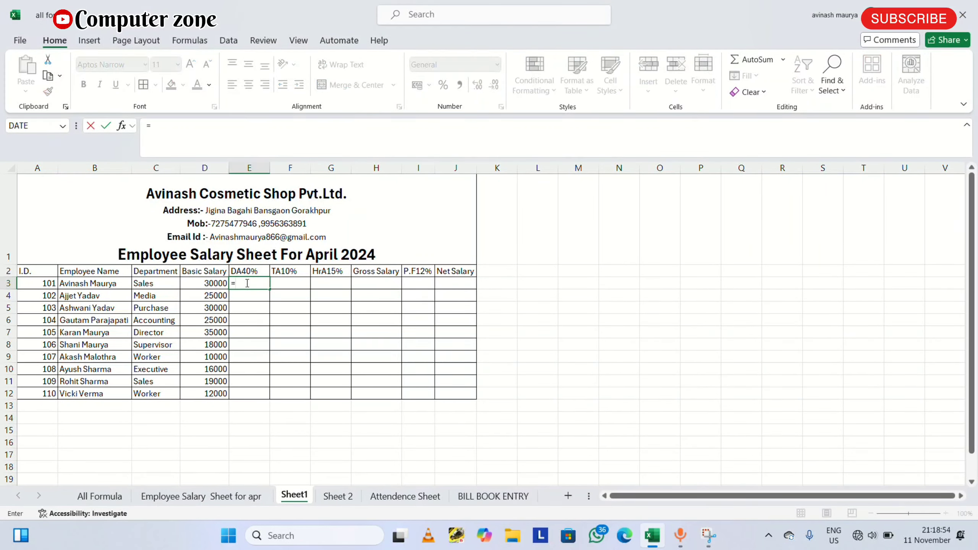
pyautogui.click(206, 287)
pyautogui.write('*')
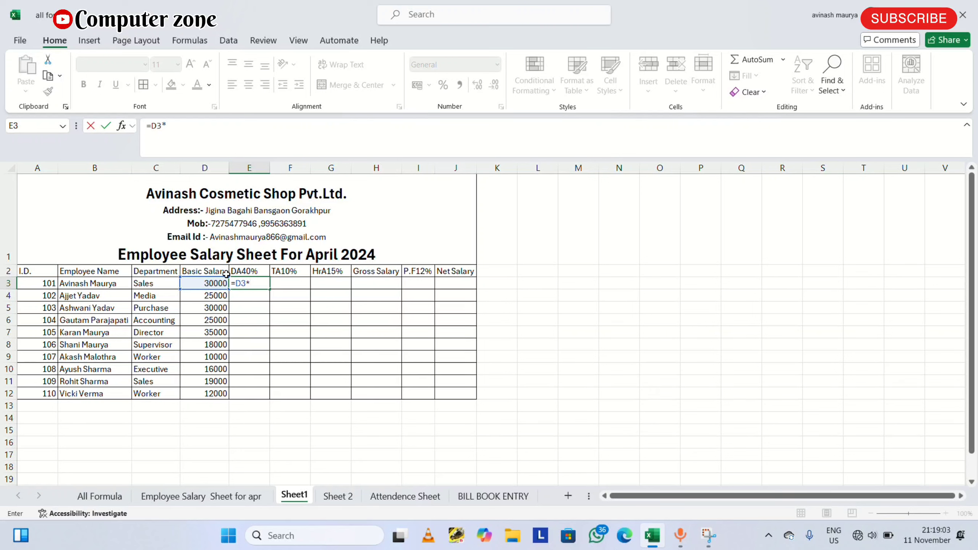
pyautogui.write('40$')
pyautogui.press('BackSpace')
pyautogui.write('%')
pyautogui.press('Return')
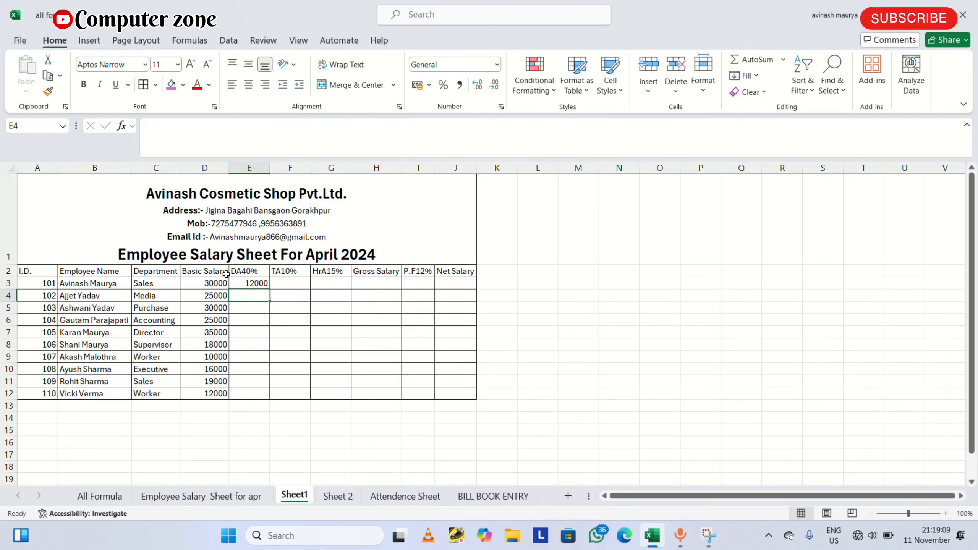
pyautogui.click(249, 284)
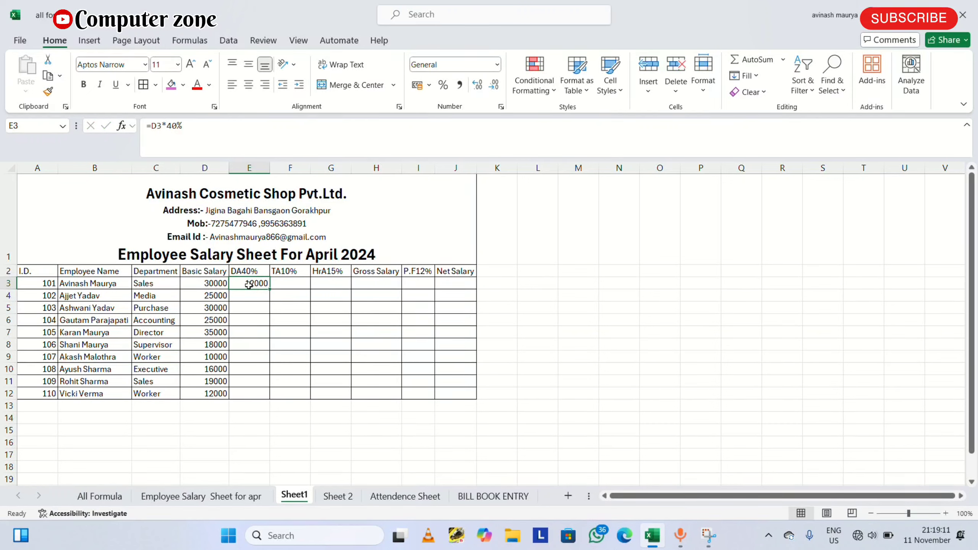
pyautogui.moveTo(270, 288); pyautogui.dragTo(267, 402)
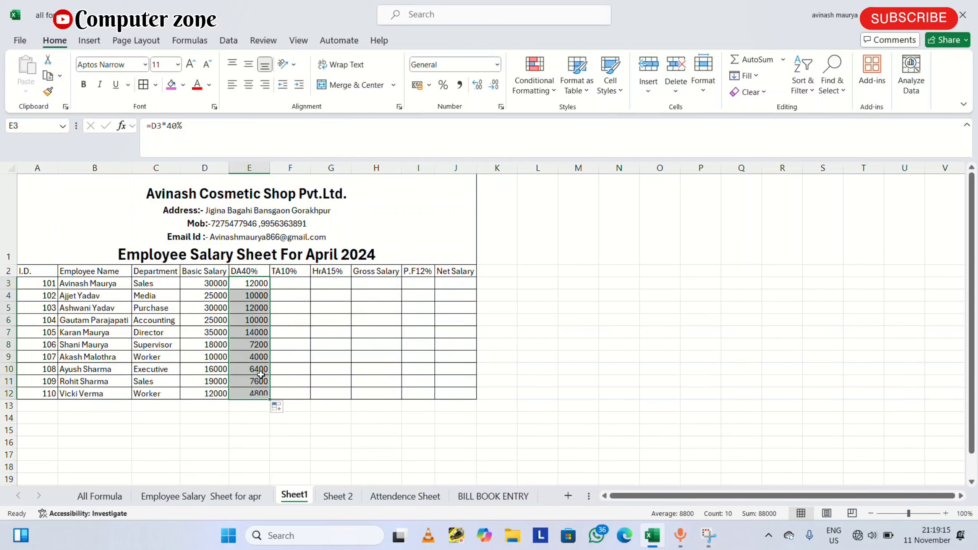
# Step: Calculate the TA in F3 with the formula =D3*10% and fill it down to F12
pyautogui.click(287, 283)
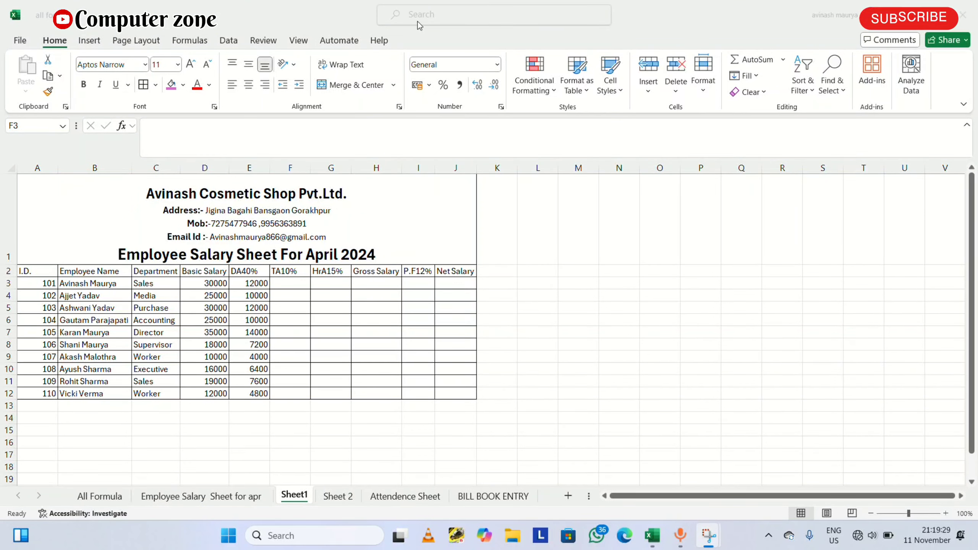
pyautogui.click(288, 282)
pyautogui.write('=')
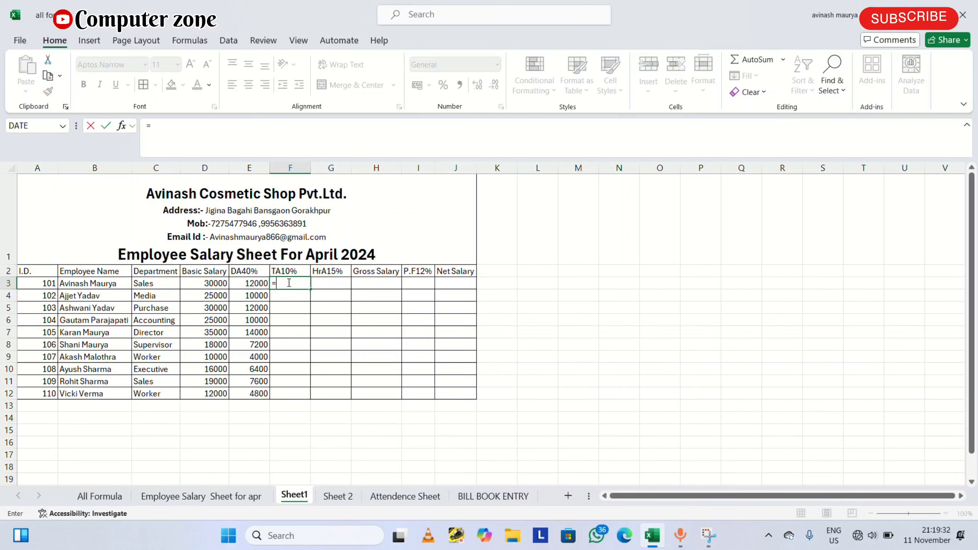
pyautogui.press('Left')
pyautogui.press('Left')
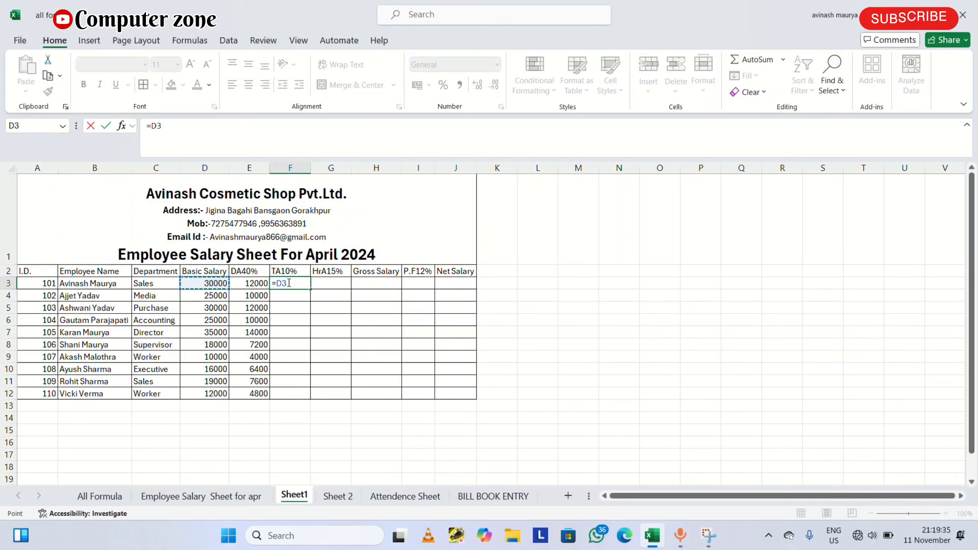
pyautogui.write('*10%')
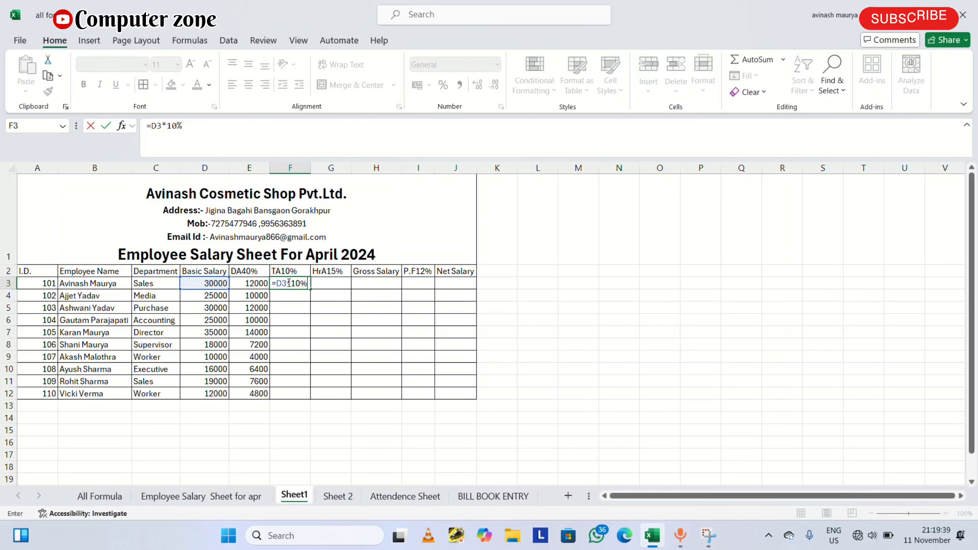
pyautogui.press('Return')
pyautogui.click(288, 283)
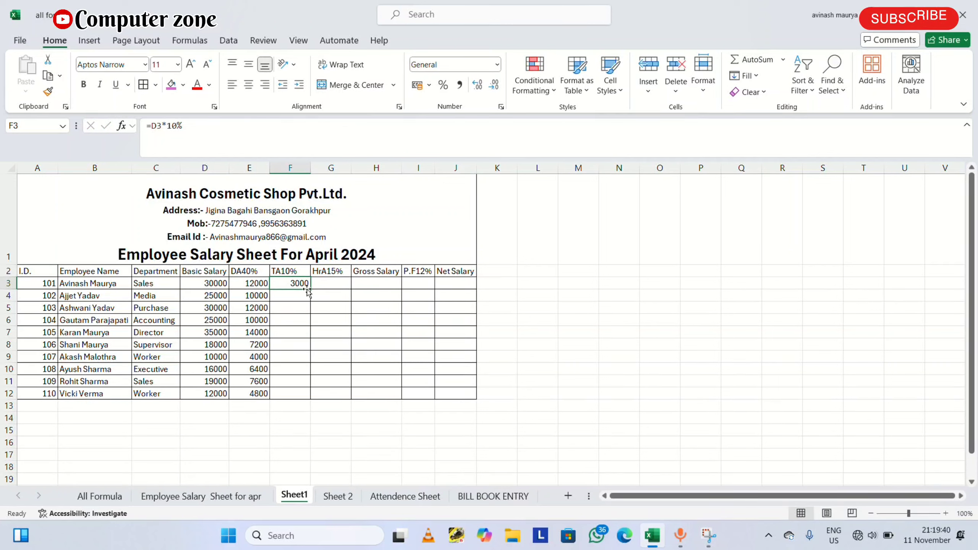
pyautogui.moveTo(311, 289); pyautogui.dragTo(299, 397)
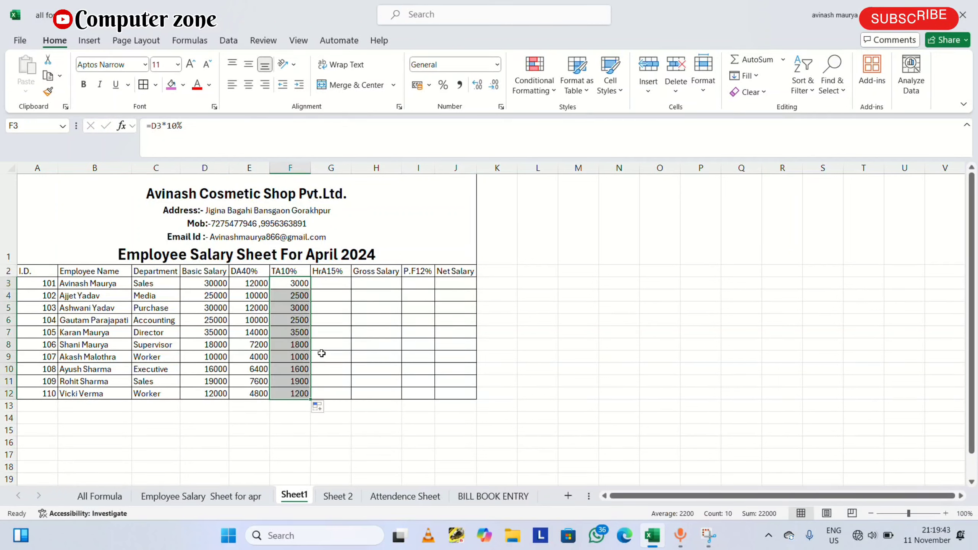
# Step: Calculate the HRA in G3 with the formula =D3*15% and fill it down to G12
pyautogui.click(331, 282)
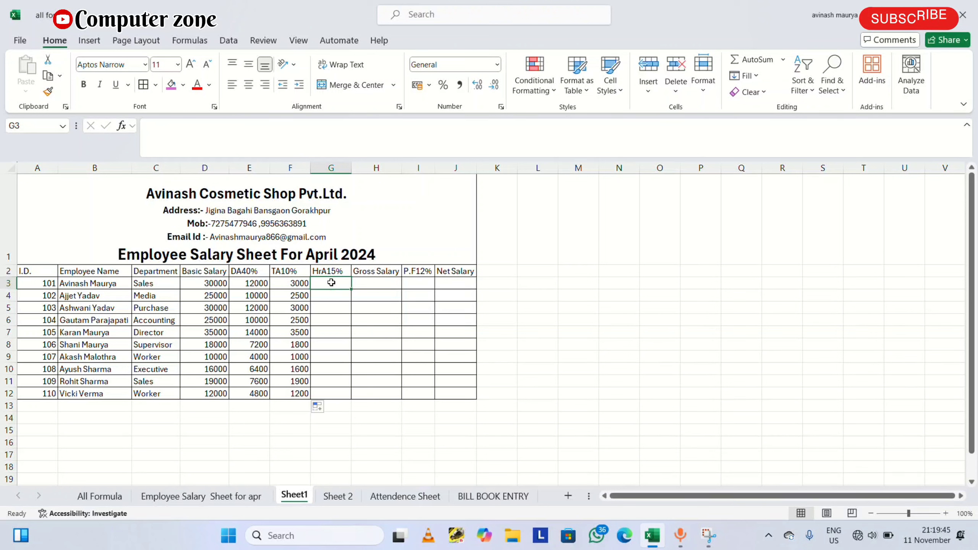
pyautogui.write('=')
pyautogui.press('Left')
pyautogui.press('Left')
pyautogui.press('Left')
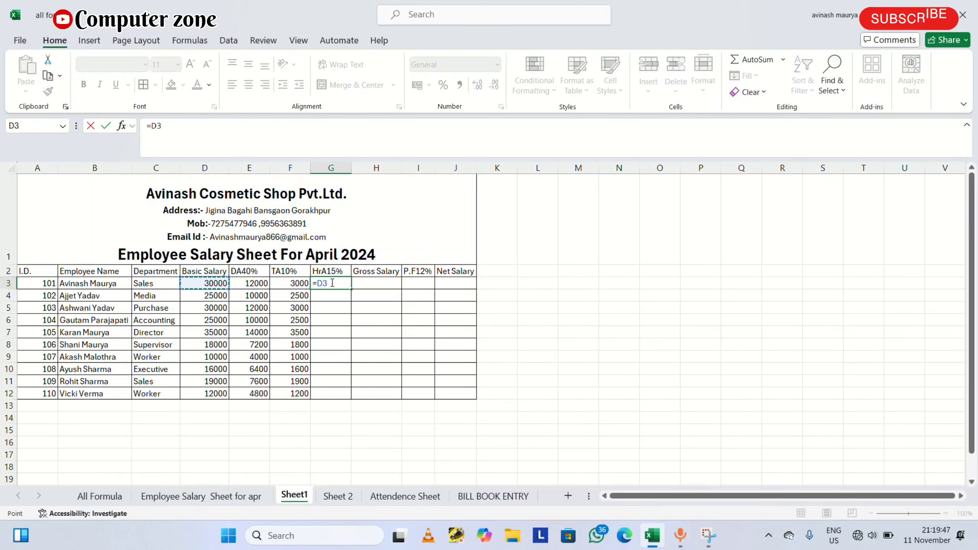
pyautogui.write('*')
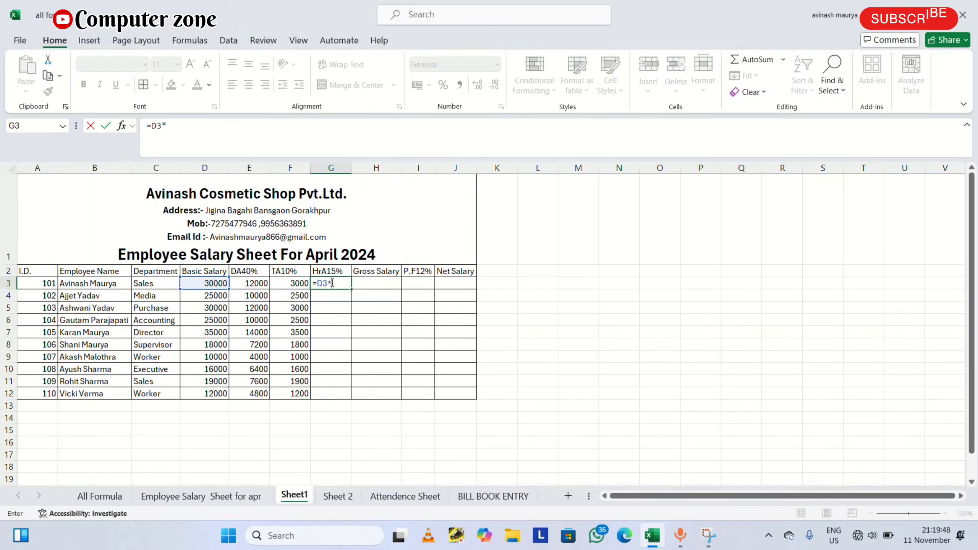
pyautogui.write('15%')
pyautogui.press('Return')
pyautogui.click(333, 283)
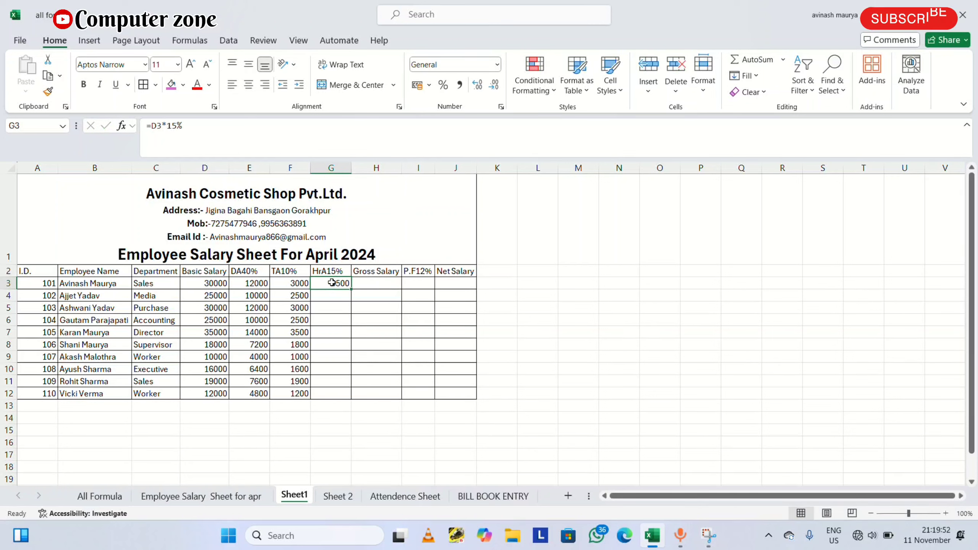
pyautogui.moveTo(352, 289); pyautogui.dragTo(353, 399)
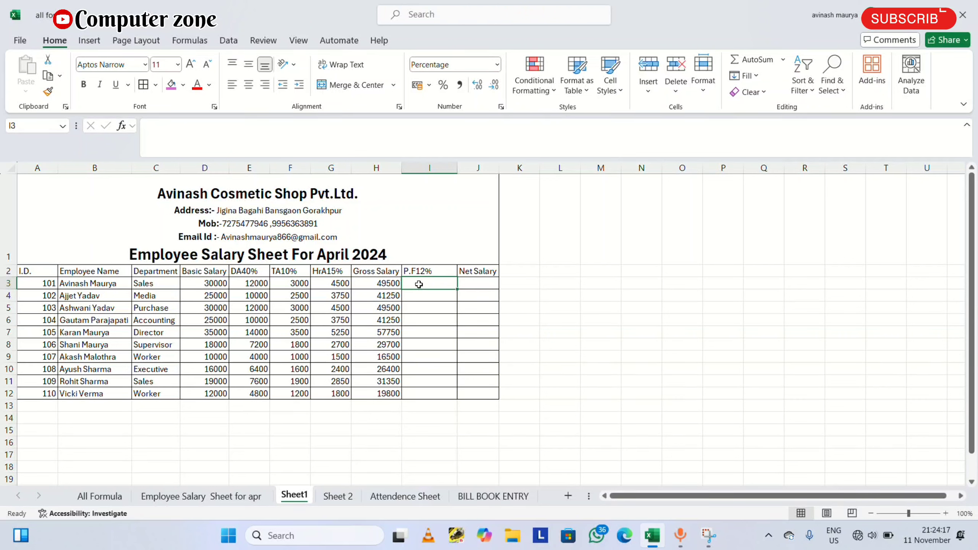
# Step: Calculate the P.F. in I3 with the formula =H3*12% and fill it down to I12
pyautogui.write('=')
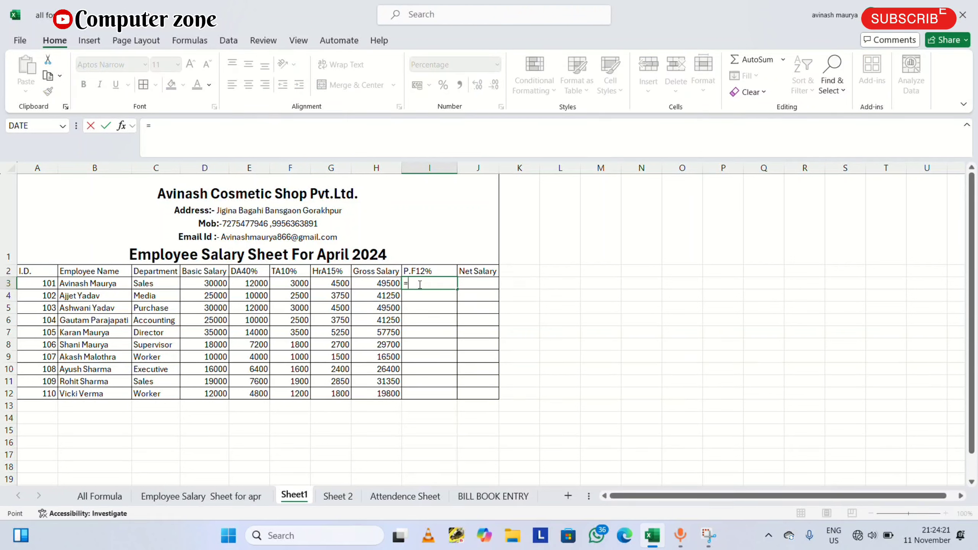
pyautogui.press('Left')
pyautogui.write('*')
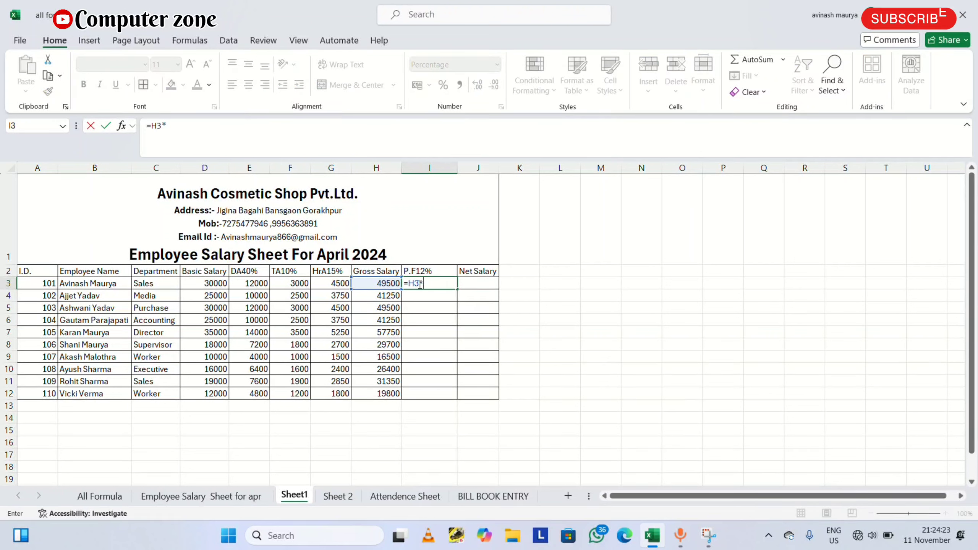
pyautogui.write('12%')
pyautogui.press('Return')
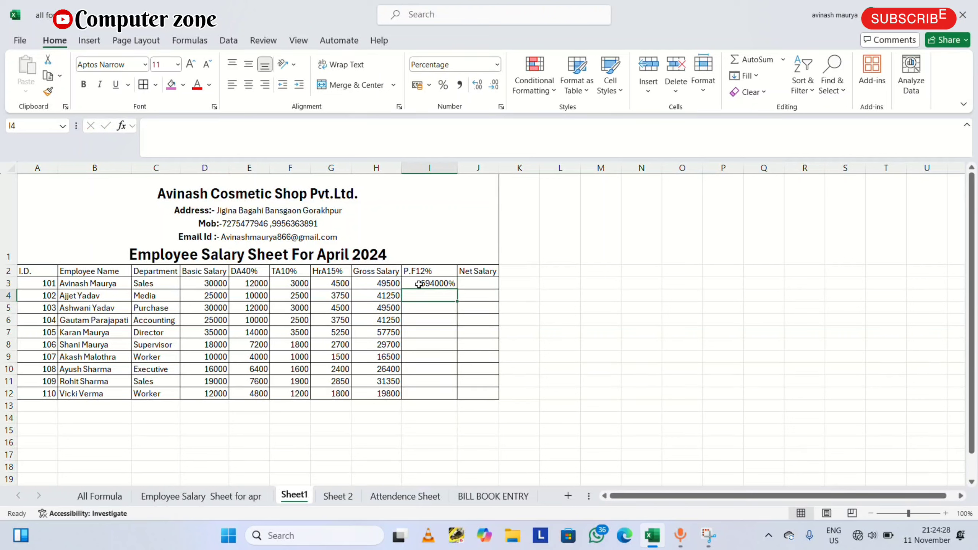
pyautogui.click(419, 284)
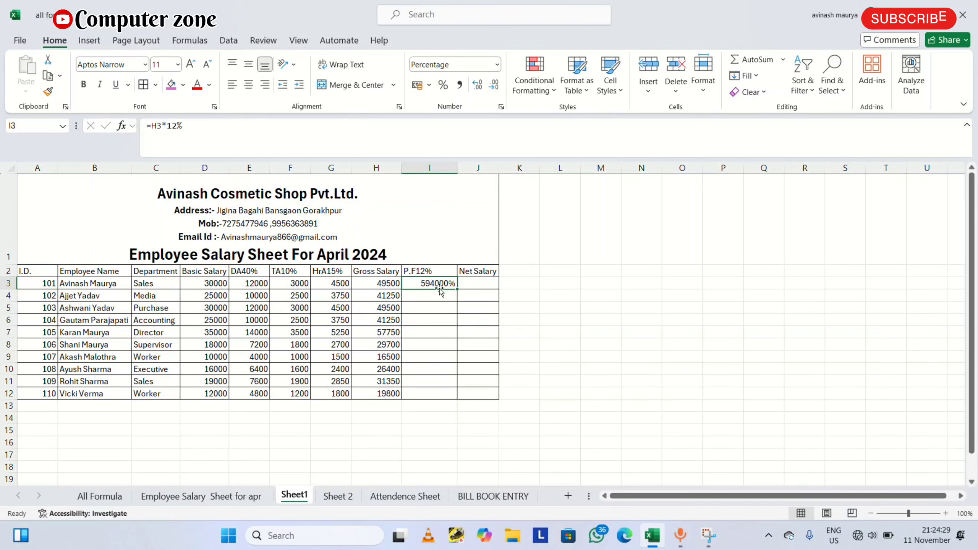
pyautogui.moveTo(456, 287); pyautogui.dragTo(460, 400)
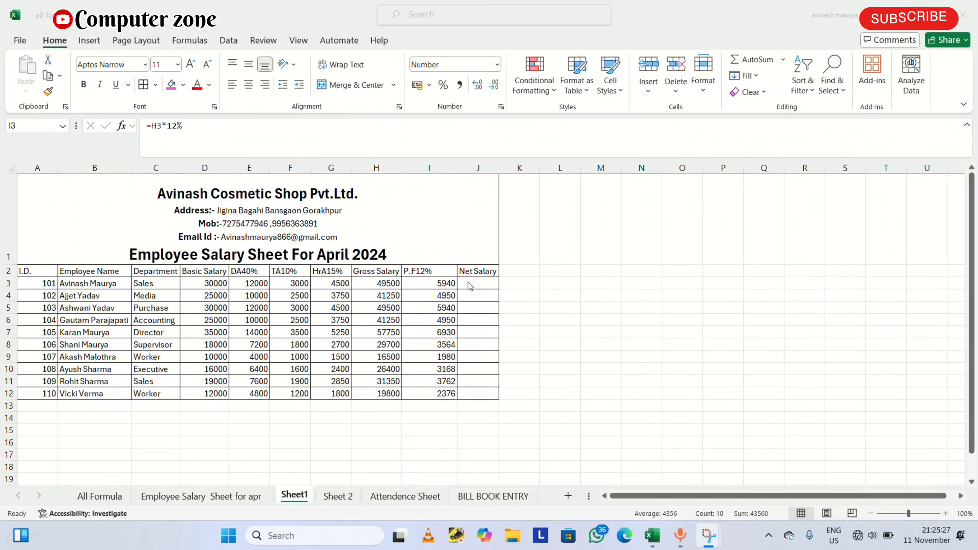
# Step: Calculate the Net Salary in J3 with the formula =H3-I3 and fill it down to J12
pyautogui.doubleClick(470, 283)
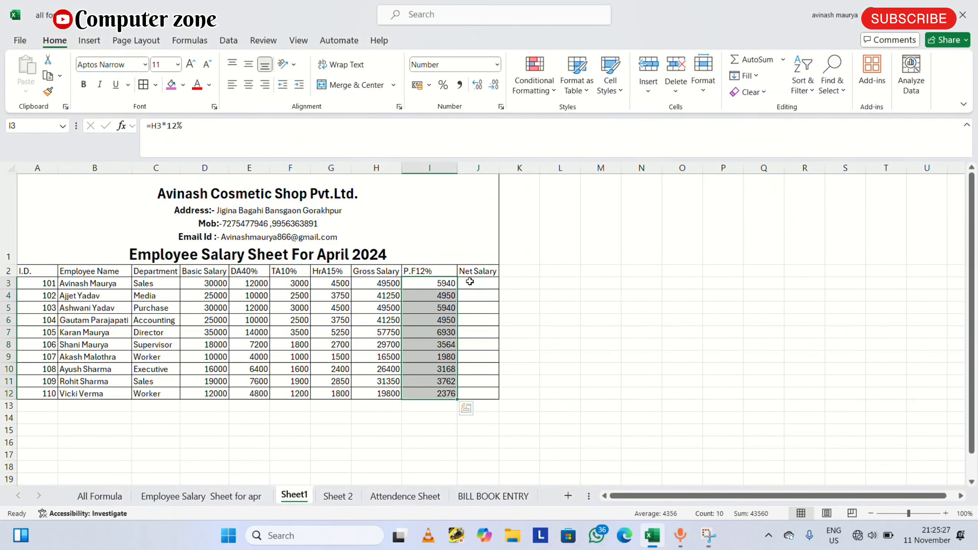
pyautogui.click(470, 285)
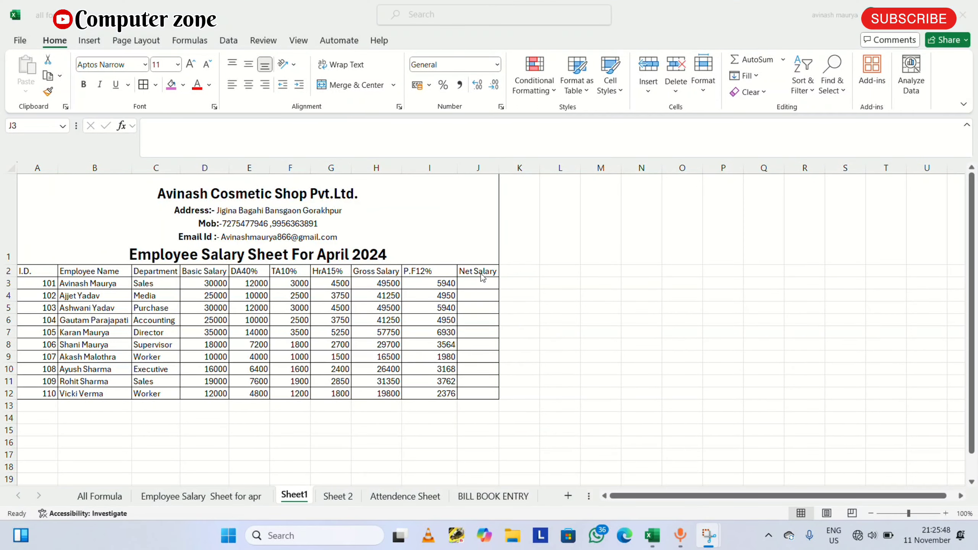
pyautogui.doubleClick(482, 282)
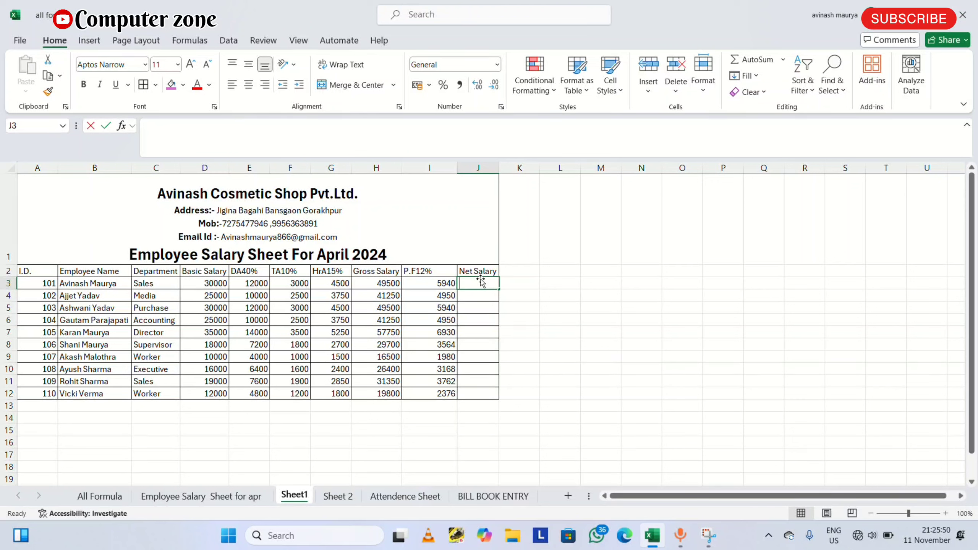
pyautogui.write('=')
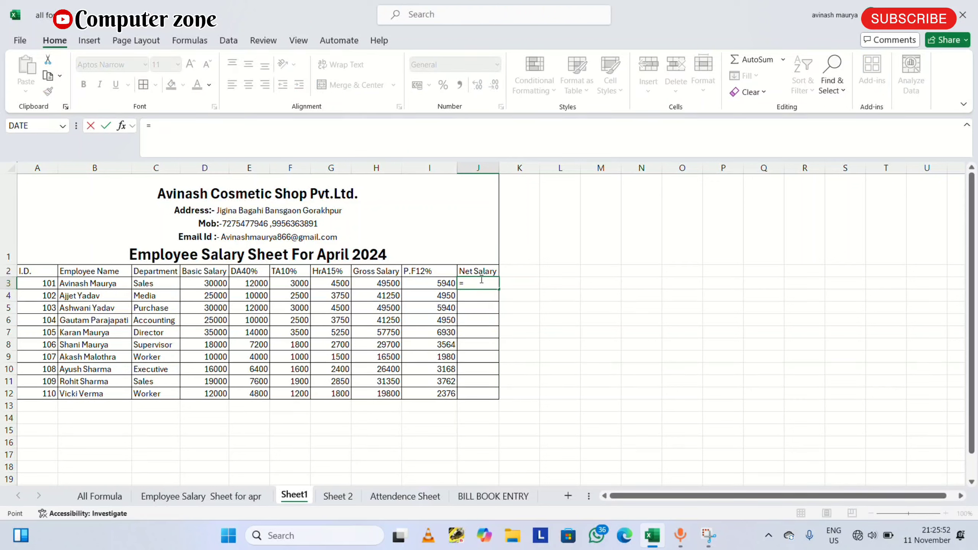
pyautogui.press('Left')
pyautogui.press('Left')
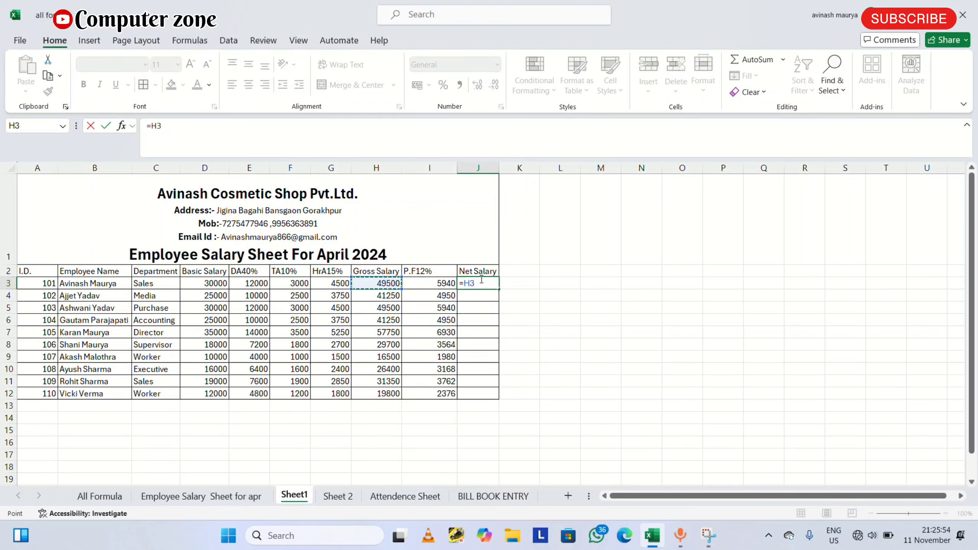
pyautogui.write('-')
pyautogui.press('Left')
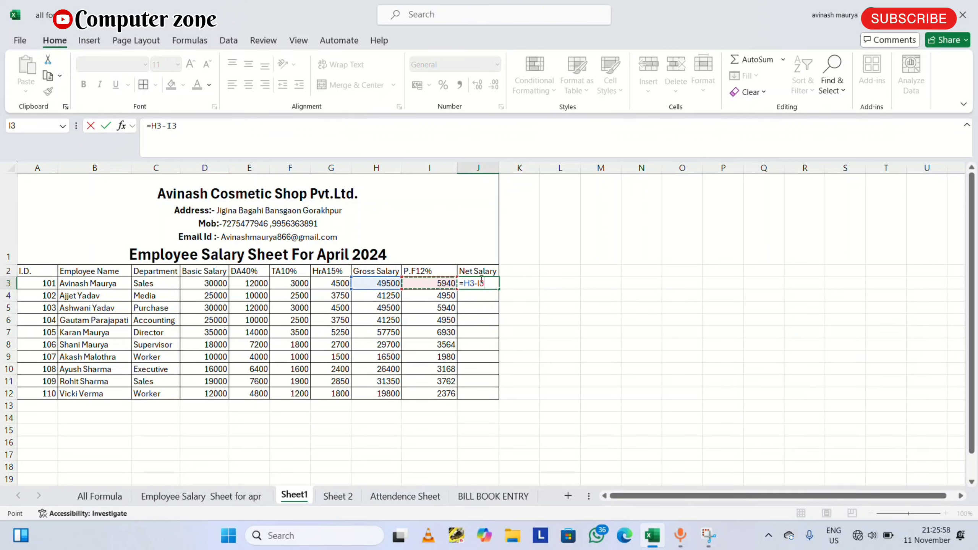
pyautogui.press('Return')
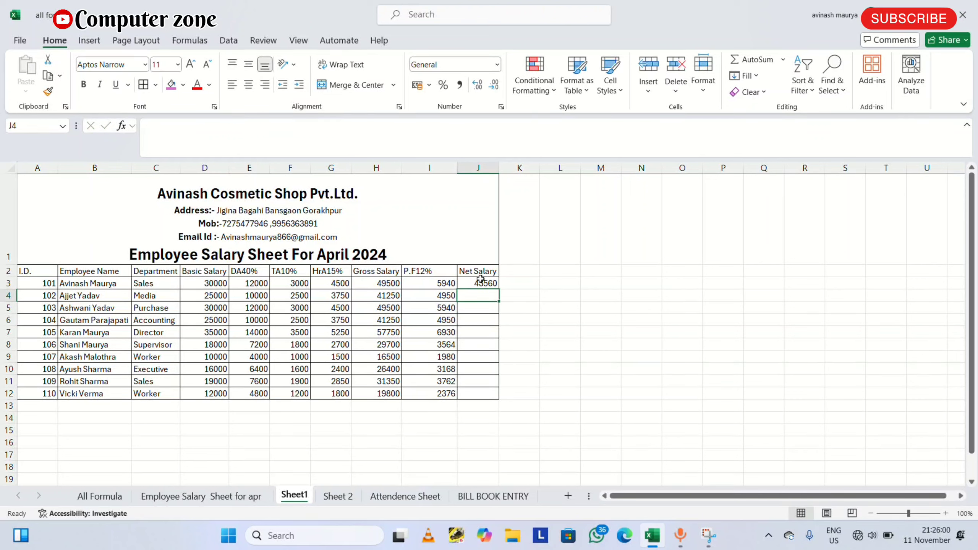
pyautogui.click(481, 280)
pyautogui.moveTo(499, 289); pyautogui.dragTo(501, 399)
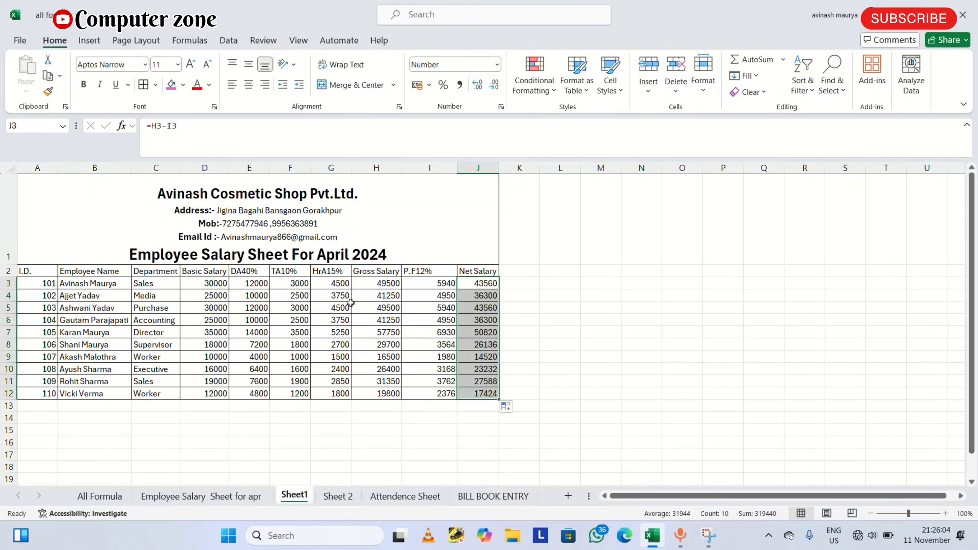
pyautogui.click(524, 308)
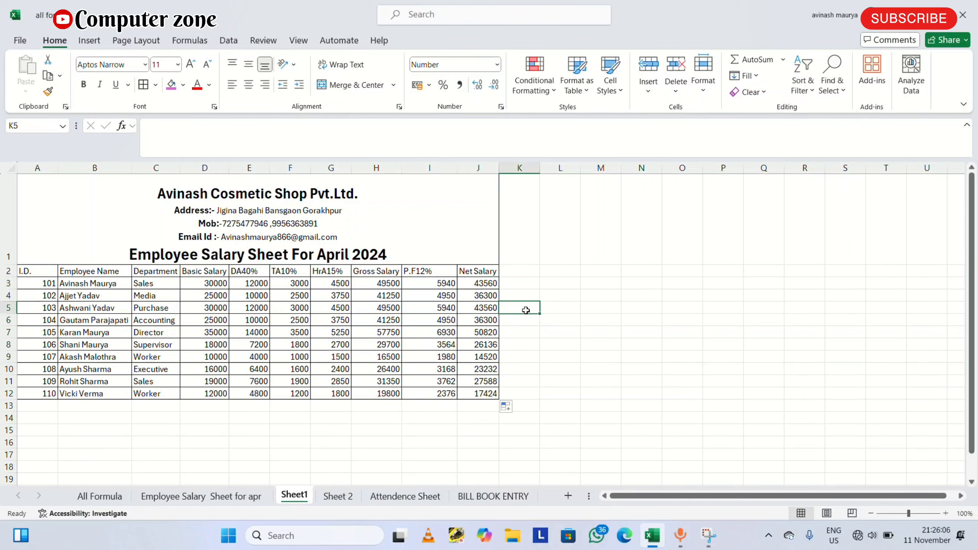
# Step: Fill the merged company title block in A1 of Sheet1 with a light green theme color
pyautogui.click(484, 286)
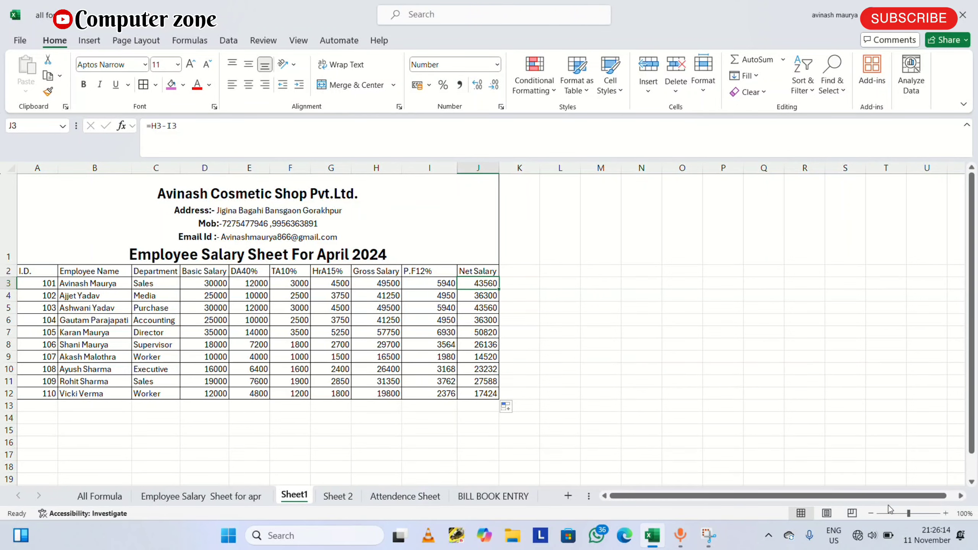
pyautogui.click(921, 511)
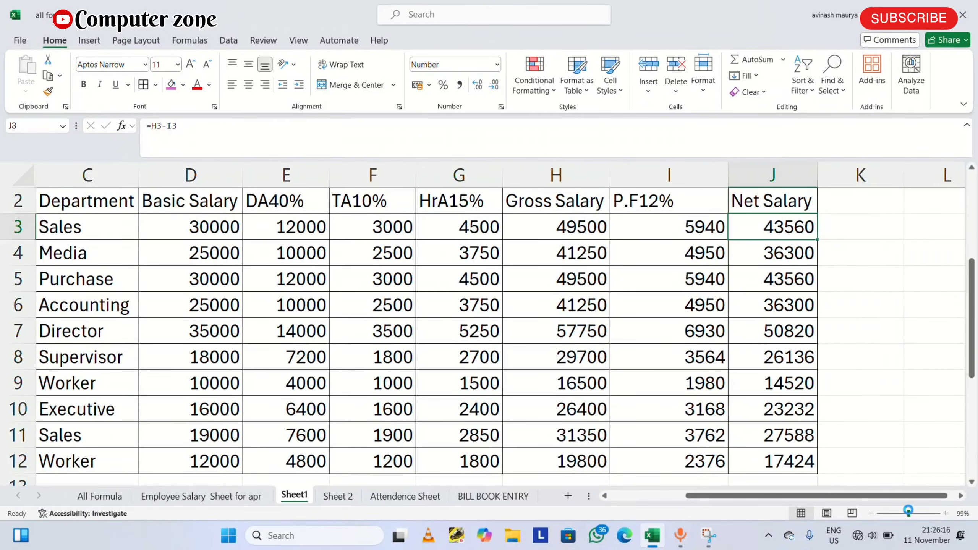
pyautogui.click(911, 510)
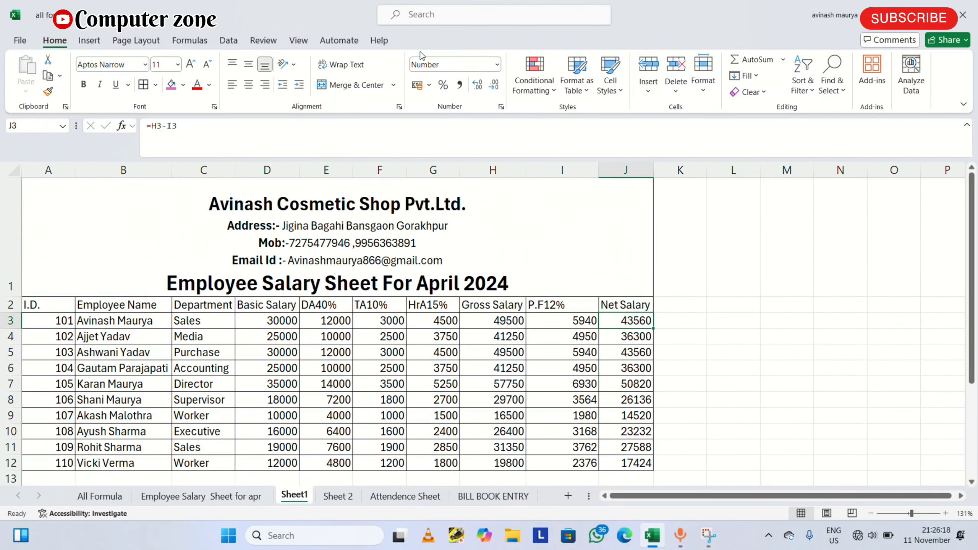
pyautogui.click(372, 260)
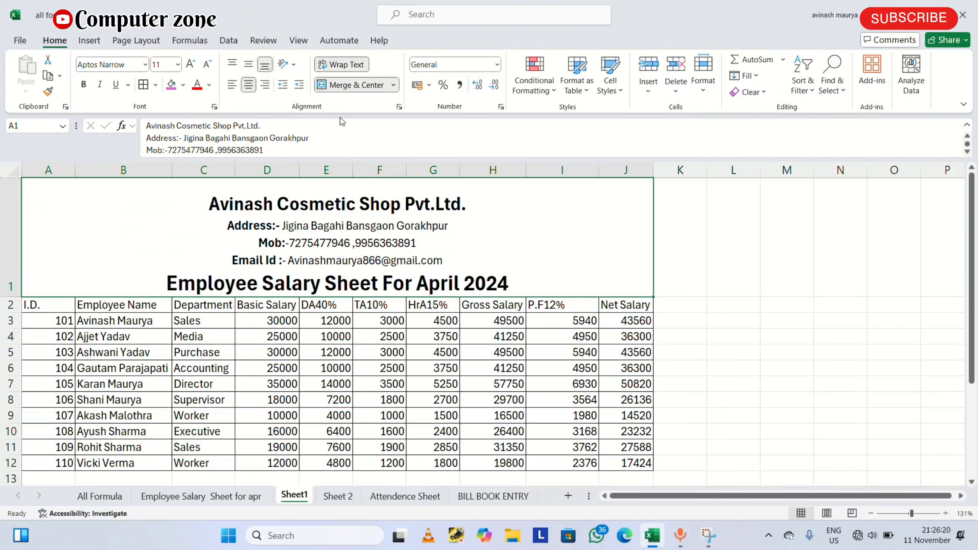
pyautogui.click(184, 85)
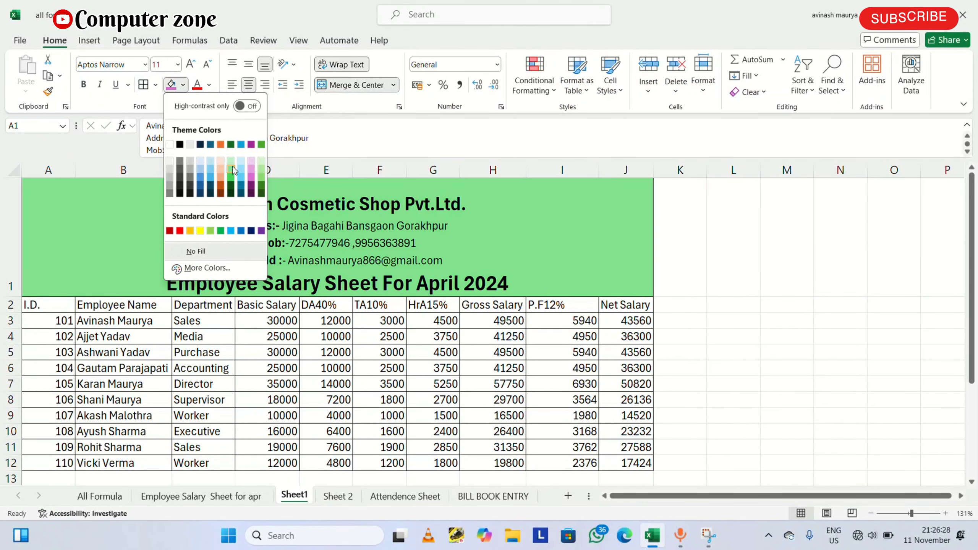
pyautogui.click(232, 167)
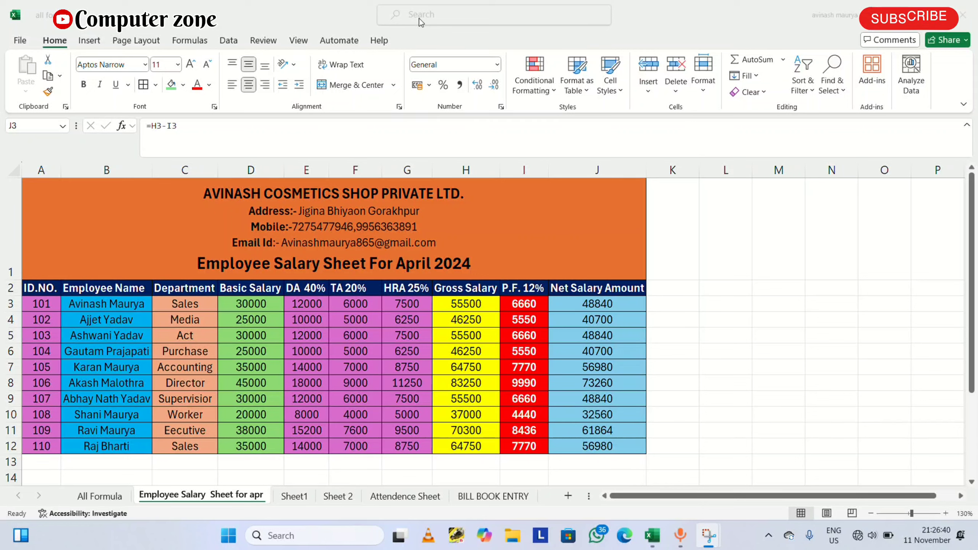
# Step: Examine the title block and first employee name cell on the color-coded "Employee Salary Sheet for apr" sheet
pyautogui.click(345, 255)
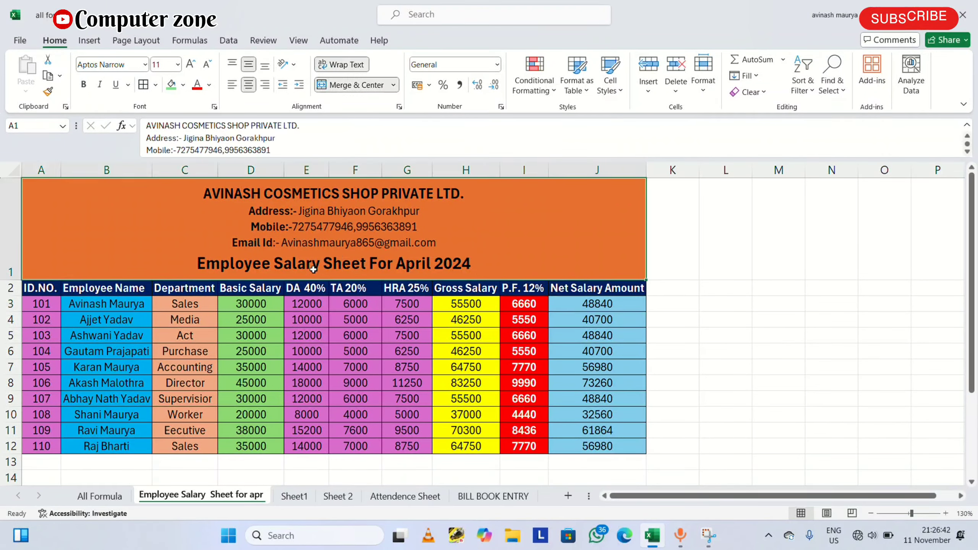
pyautogui.click(81, 308)
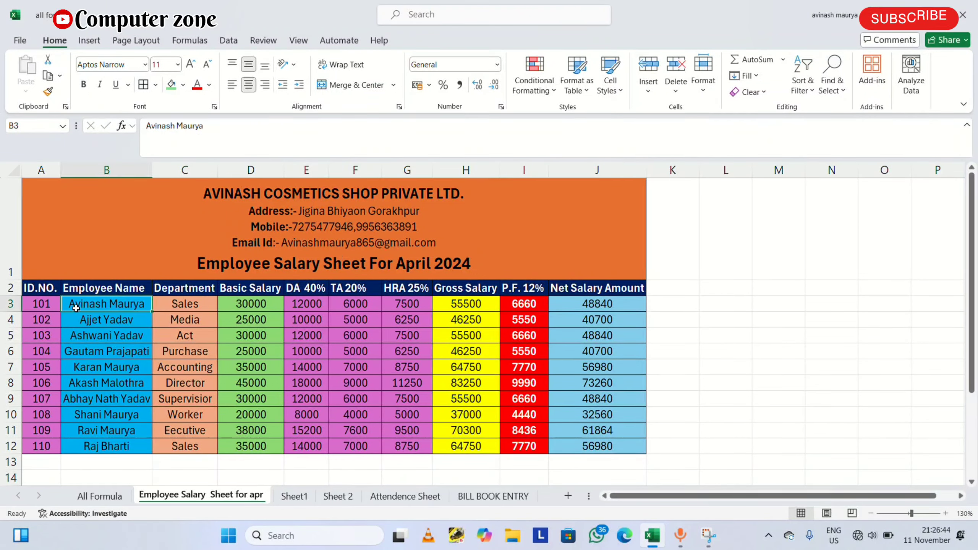